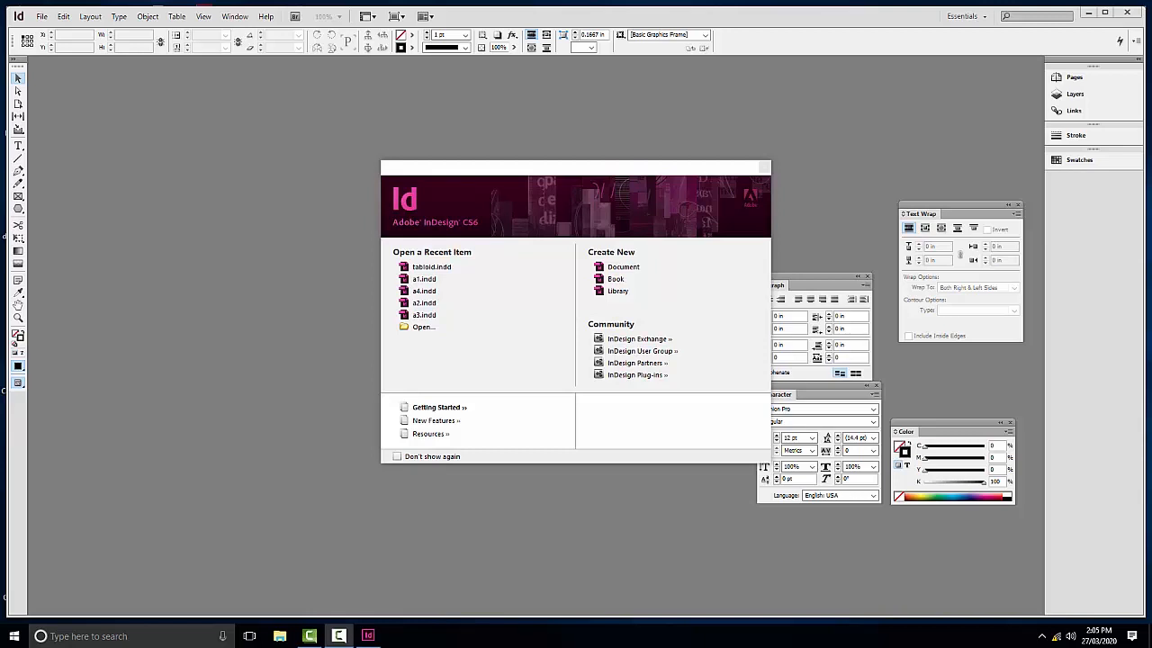
Set the horizontal ruler units to Inches in the Units & Increments preferences
click(618, 269)
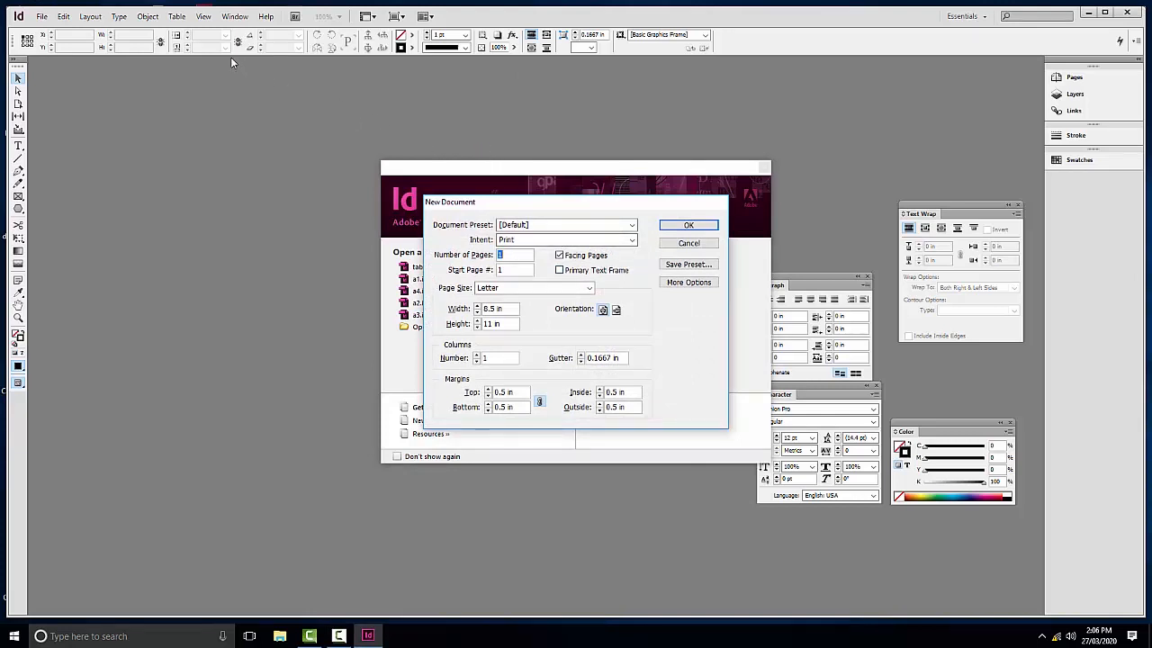
click(682, 245)
click(63, 16)
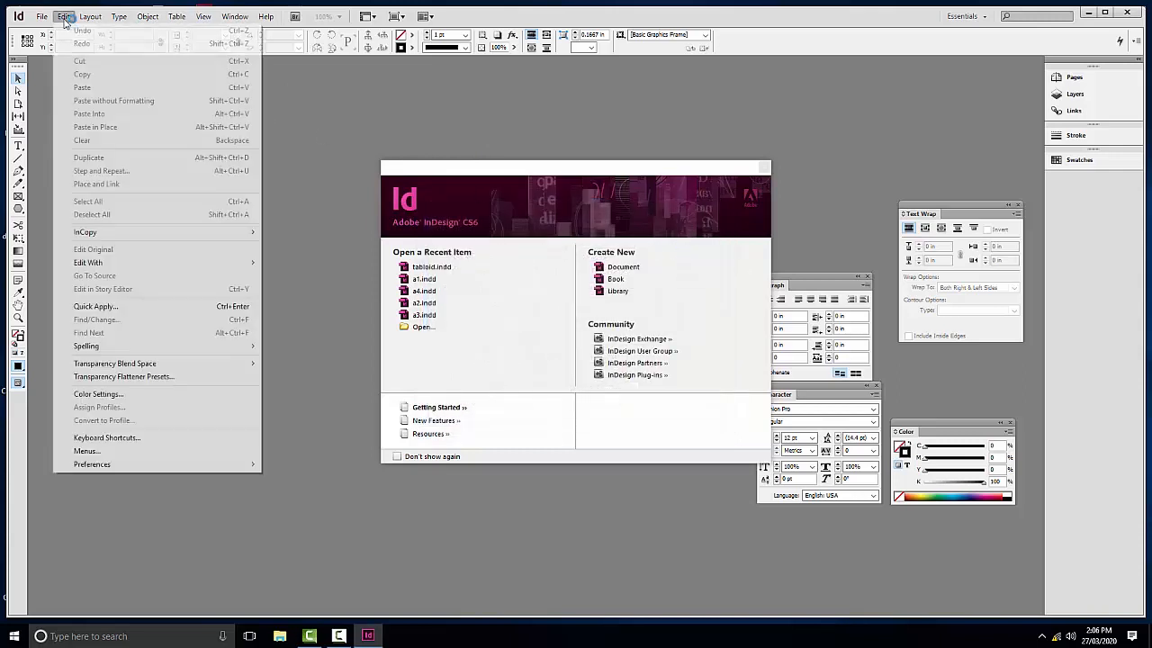
mouse_move(110, 464)
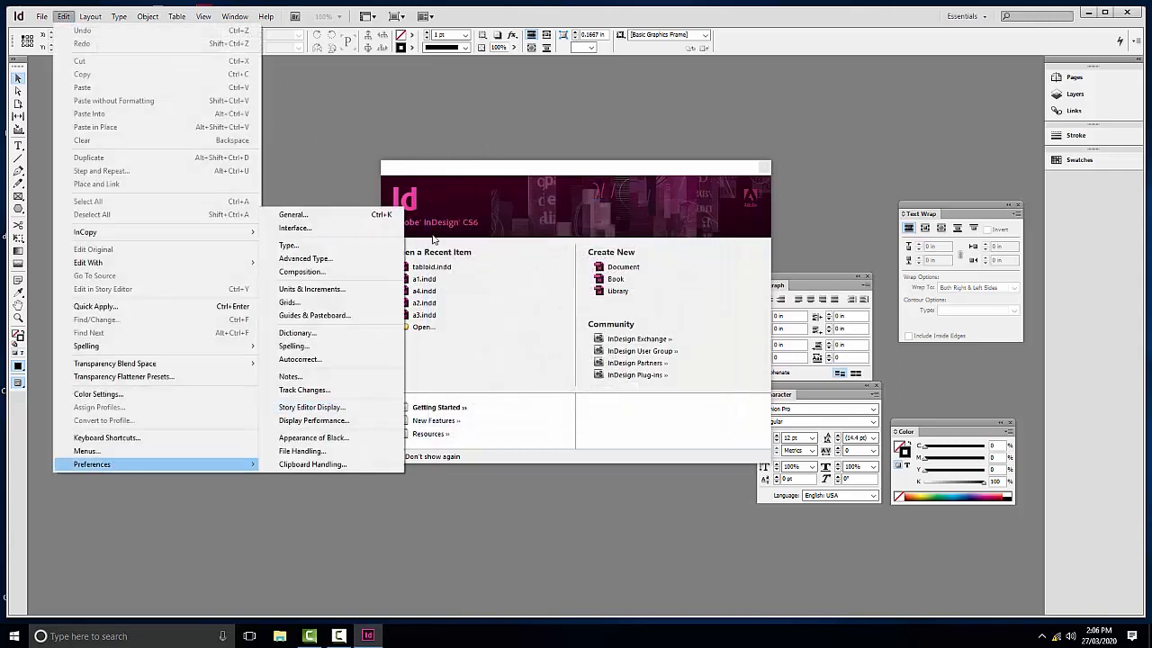
click(357, 289)
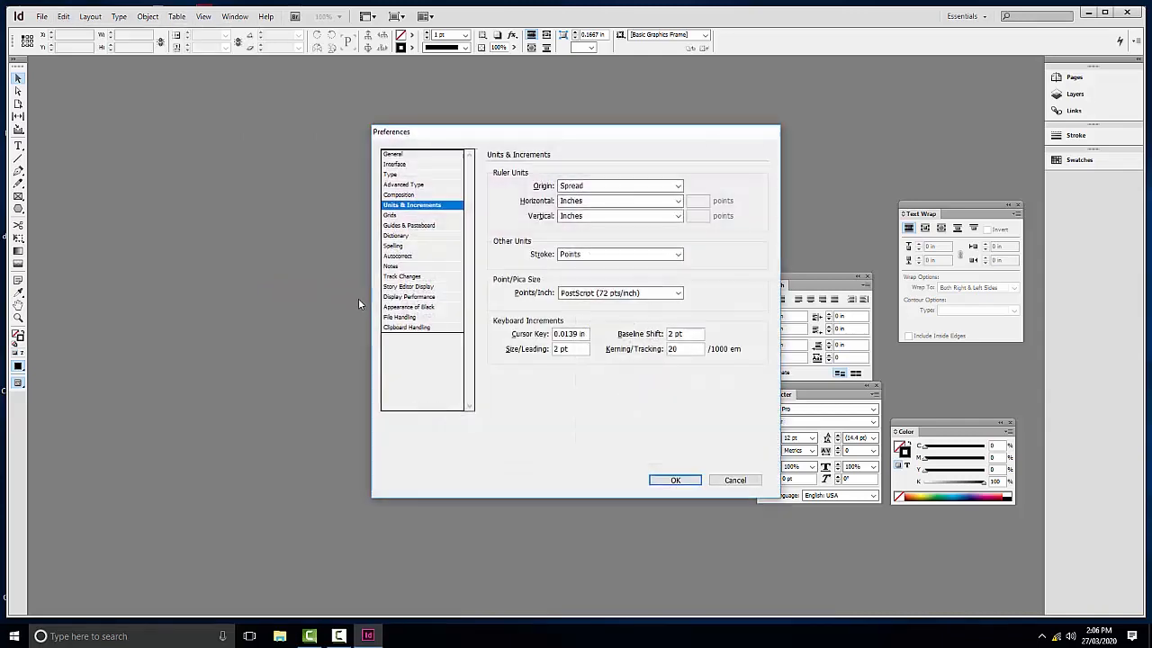
click(621, 209)
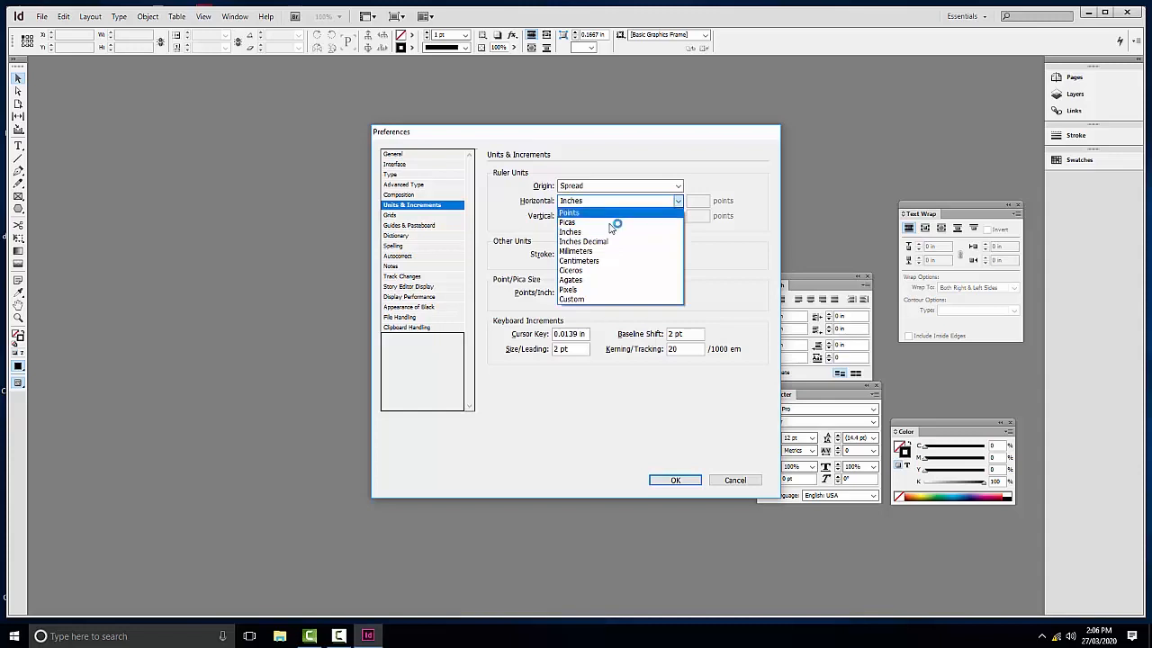
click(605, 232)
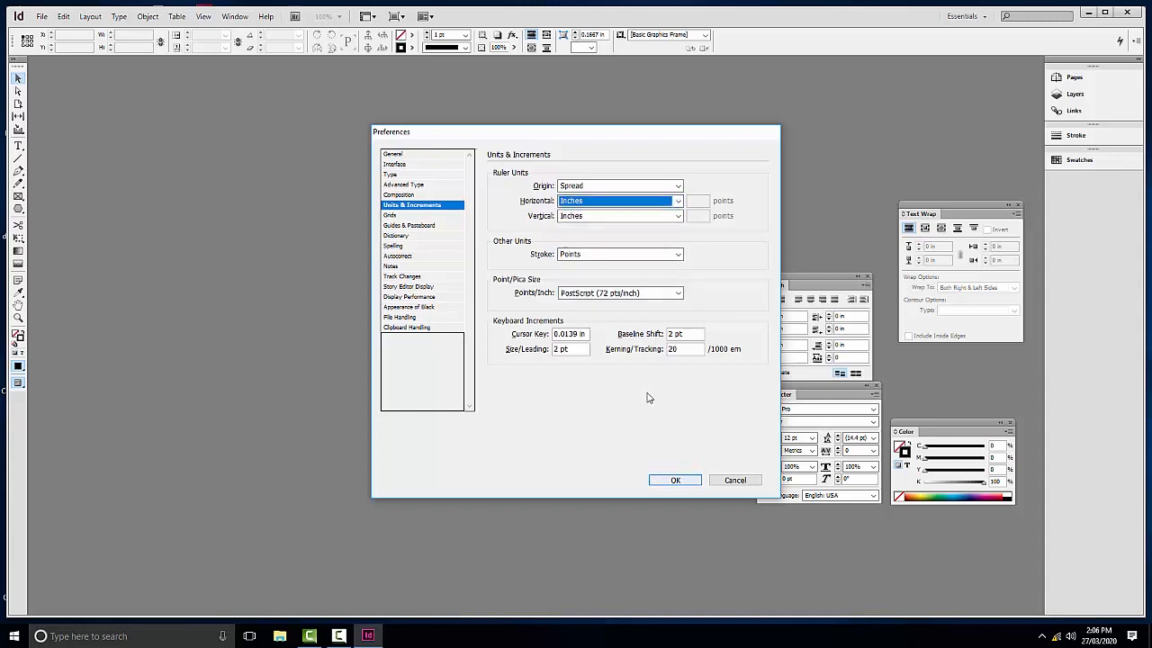
click(671, 481)
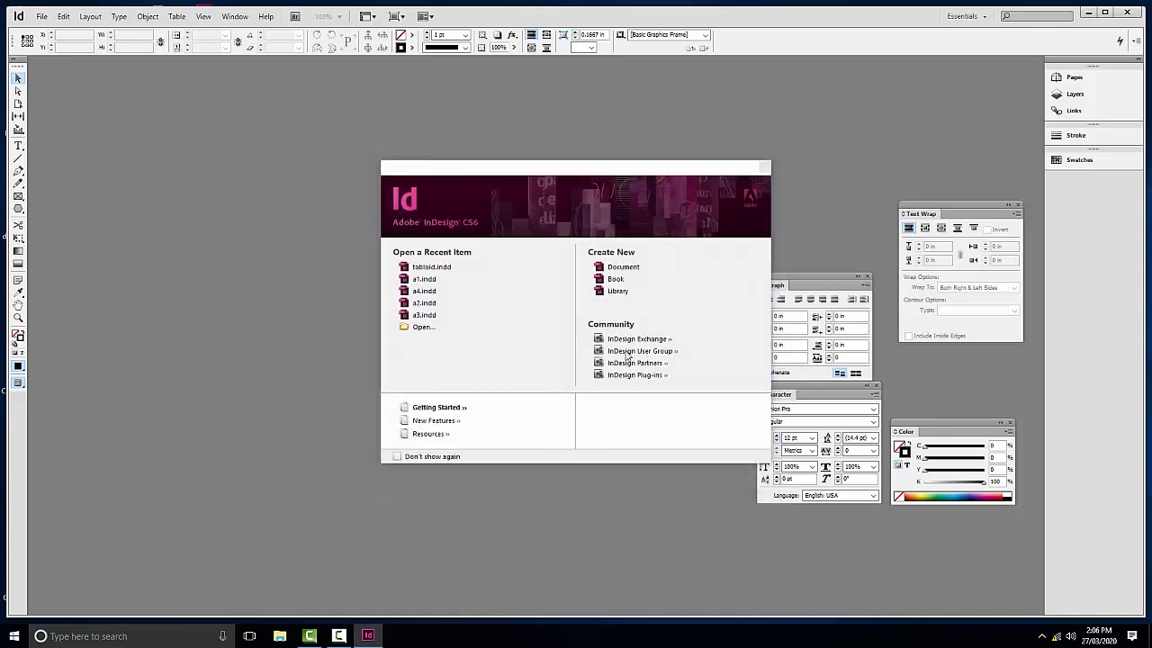
Create a new single-page print document with the A4 page size
click(622, 266)
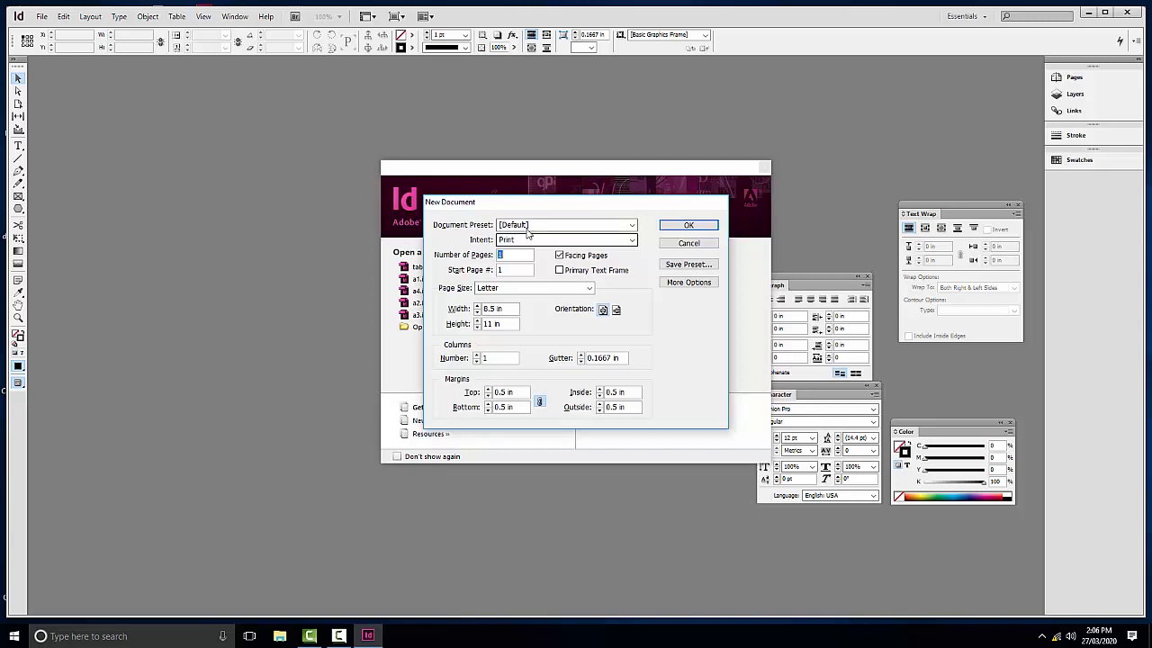
click(528, 227)
click(531, 228)
click(534, 241)
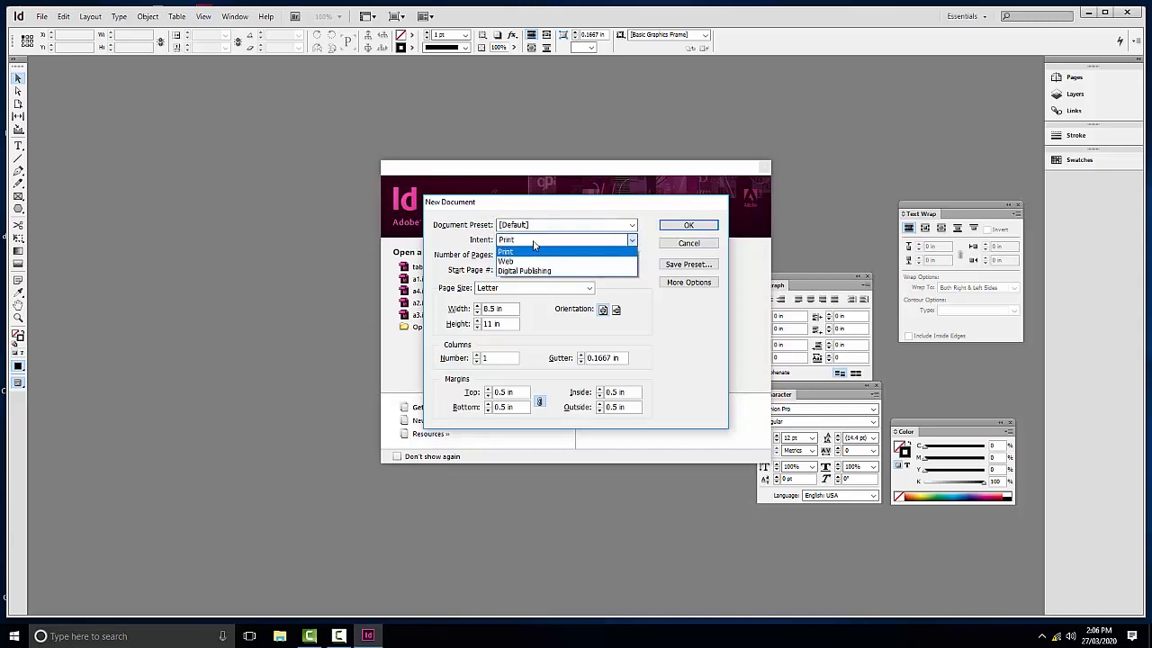
click(533, 242)
click(534, 242)
click(534, 242)
click(529, 289)
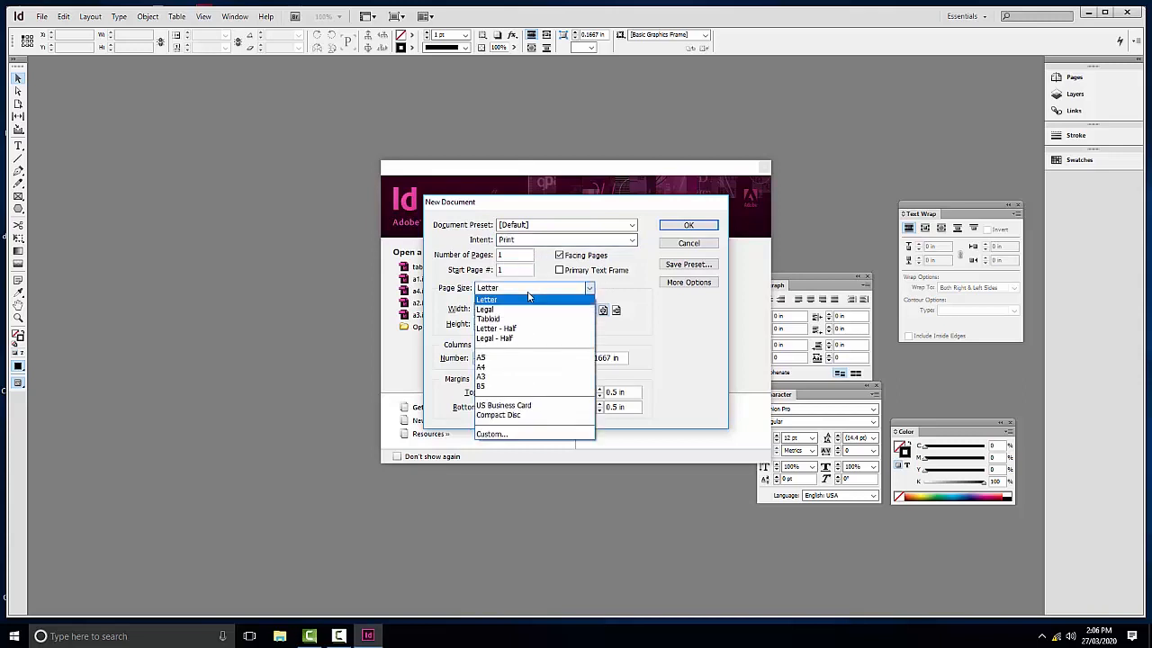
click(502, 369)
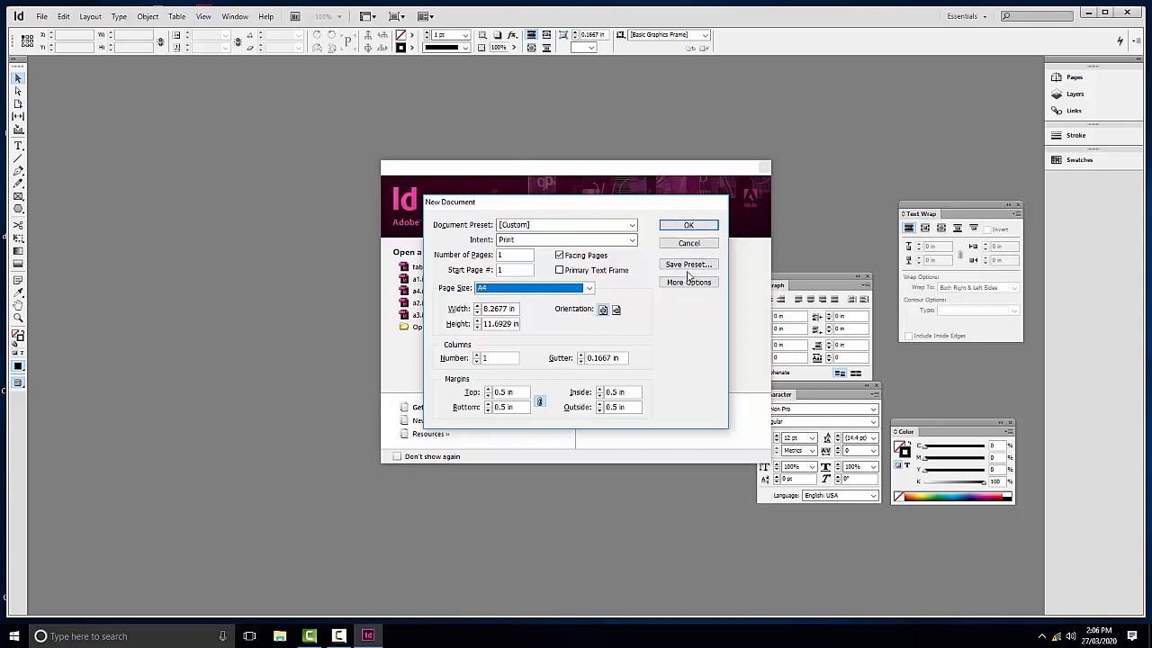
click(700, 228)
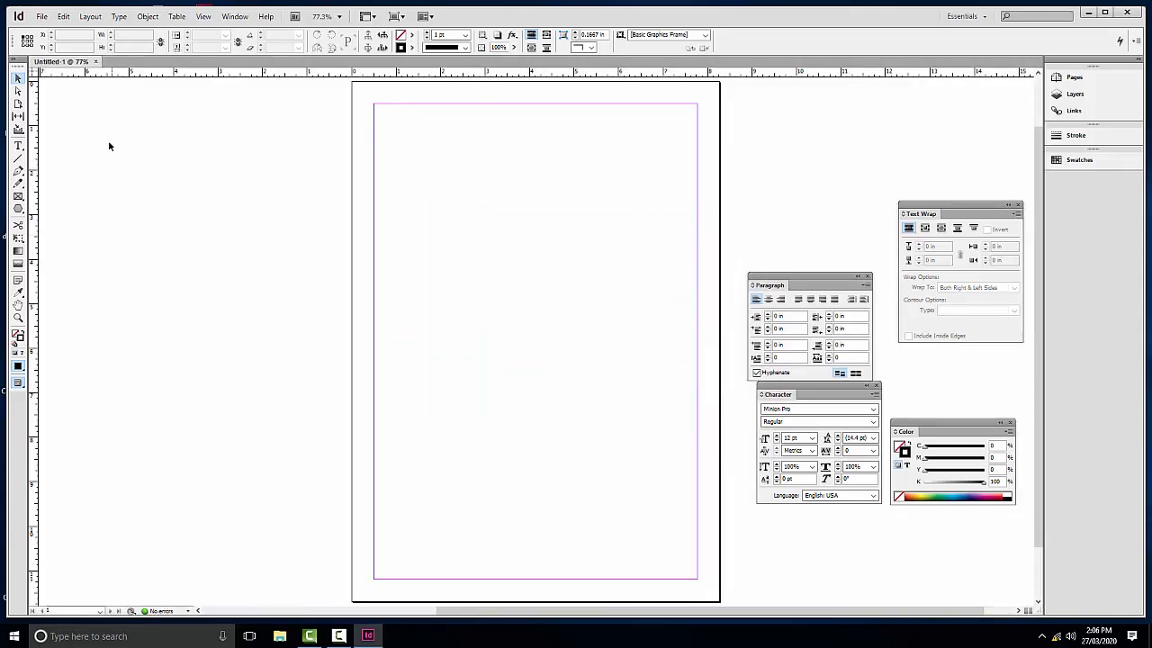
drag(108, 142, 846, 226)
drag(482, 103, 360, 177)
drag(71, 163, 320, 399)
drag(660, 102, 420, 582)
drag(481, 92, 558, 106)
drag(558, 103, 559, 108)
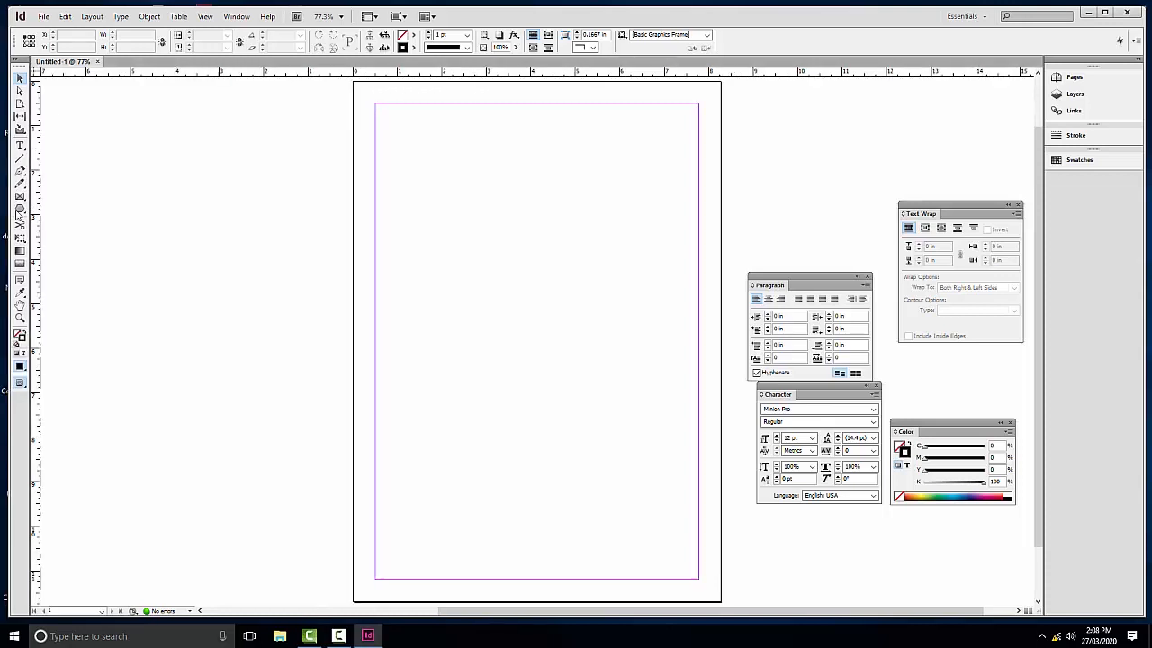
Draw a rectangle about 3.14 in wide and 2.72 in high in the upper left part of the page
click(19, 209)
right_click(20, 211)
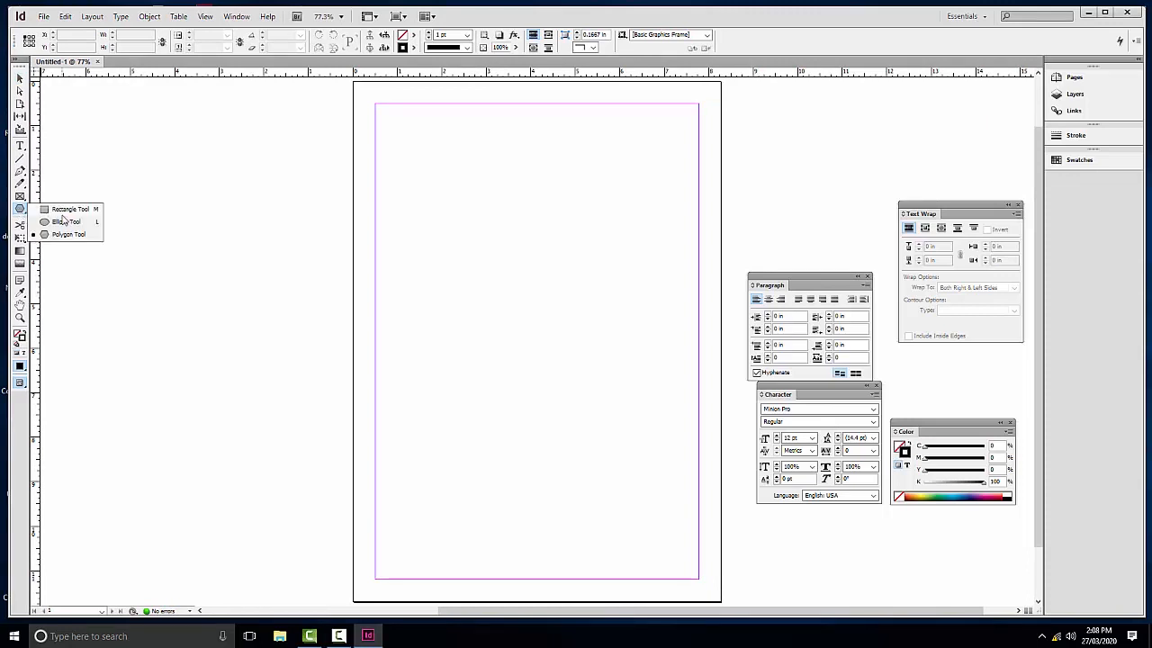
click(64, 210)
mouse_move(370, 179)
mouse_down()
mouse_move(447, 226)
mouse_move(507, 324)
mouse_move(475, 272)
mouse_move(509, 299)
mouse_up()
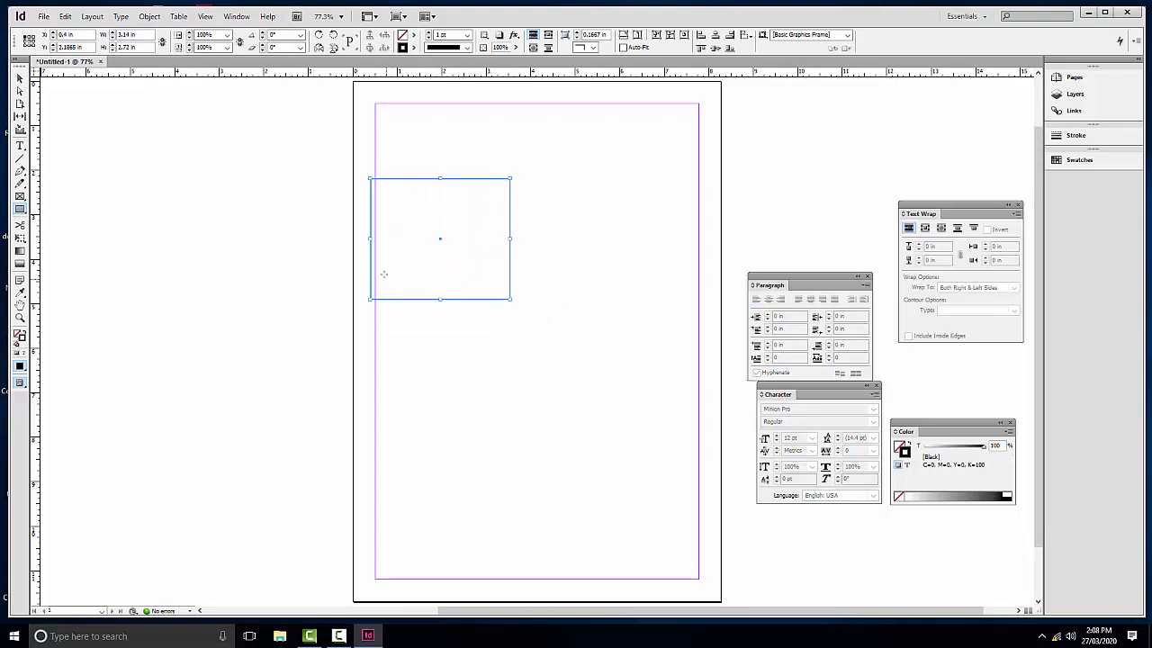
Fill the rectangle with a green of about C=69 M=0 Y=100 K=0 using the Color Picker
click(19, 79)
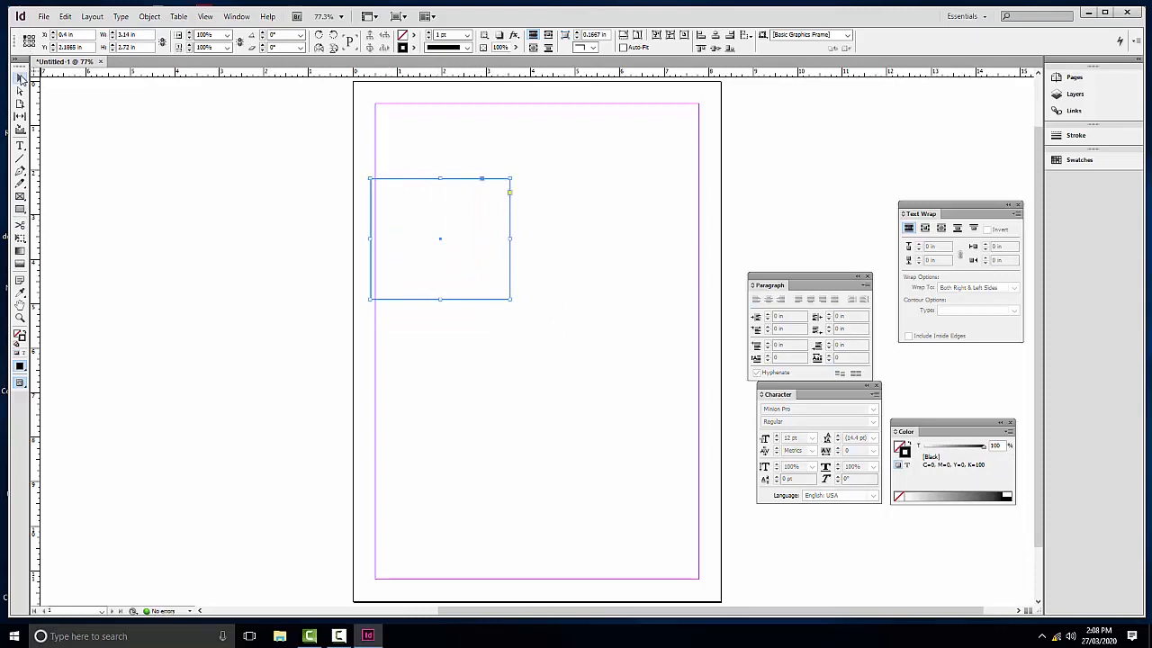
double_click(19, 335)
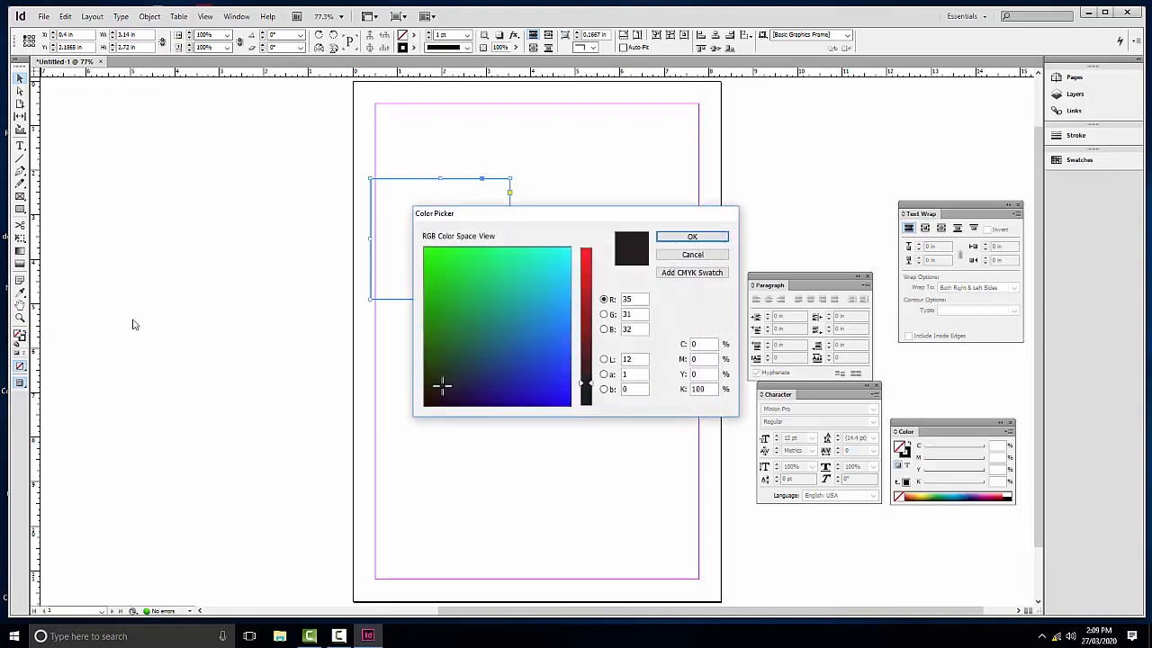
click(440, 262)
click(682, 238)
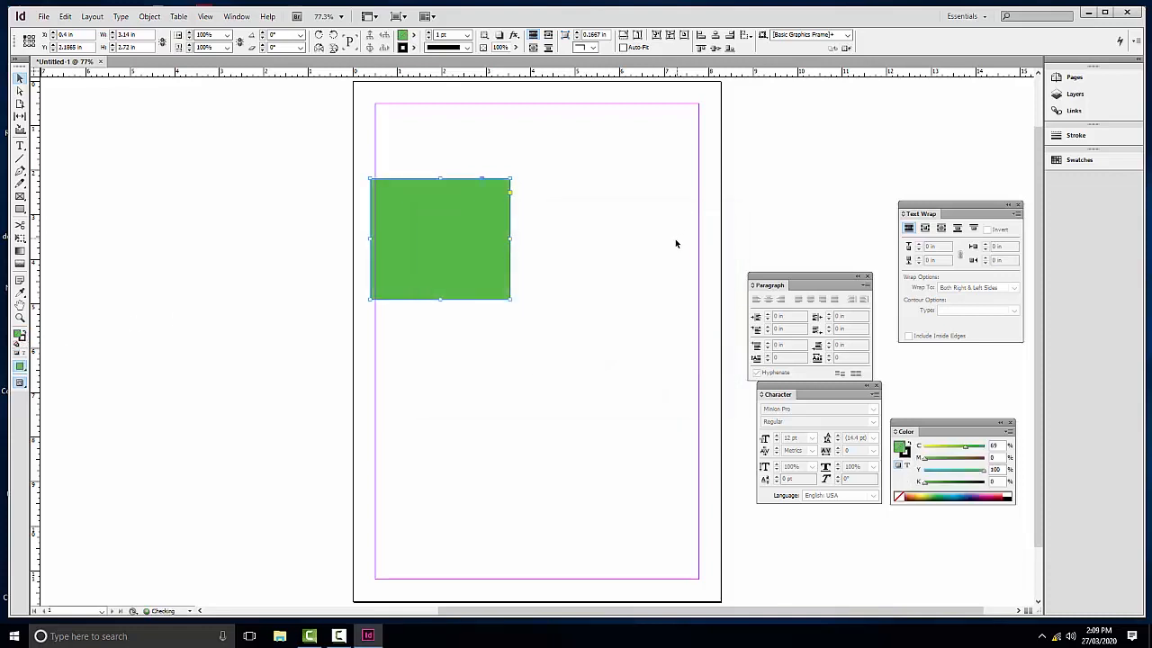
Switch the rectangle's stroke colour to CMYK and pick a dark blue of about C=100 M=93 Y=0 K=0 from the spectrum
drag(938, 430, 662, 203)
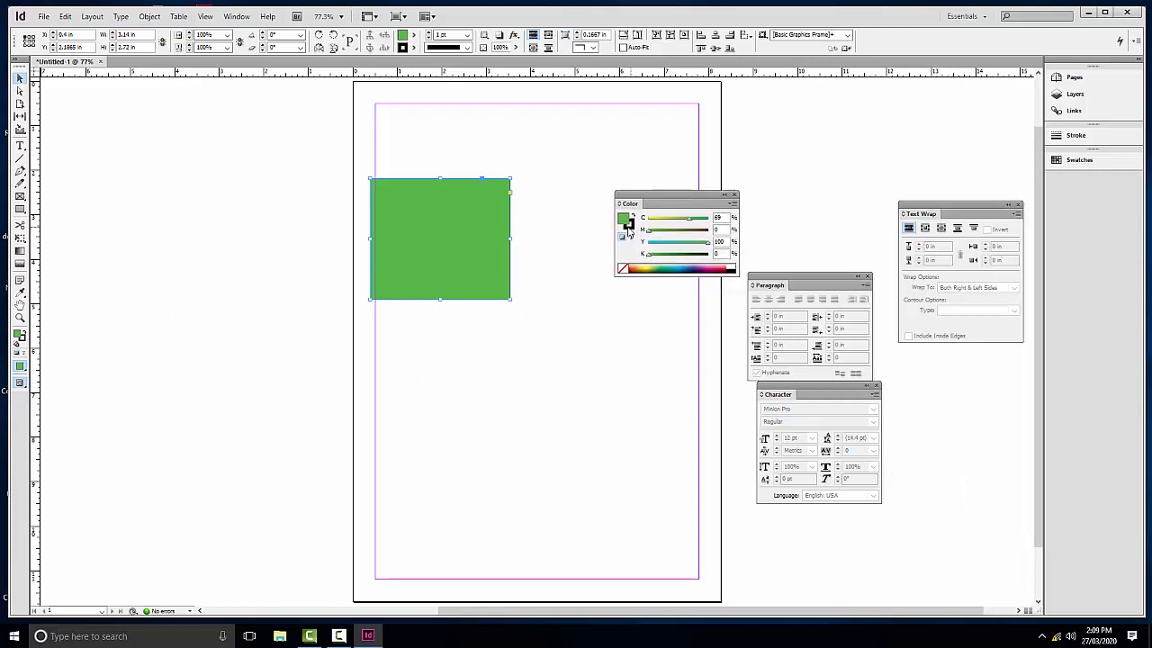
click(630, 225)
click(731, 205)
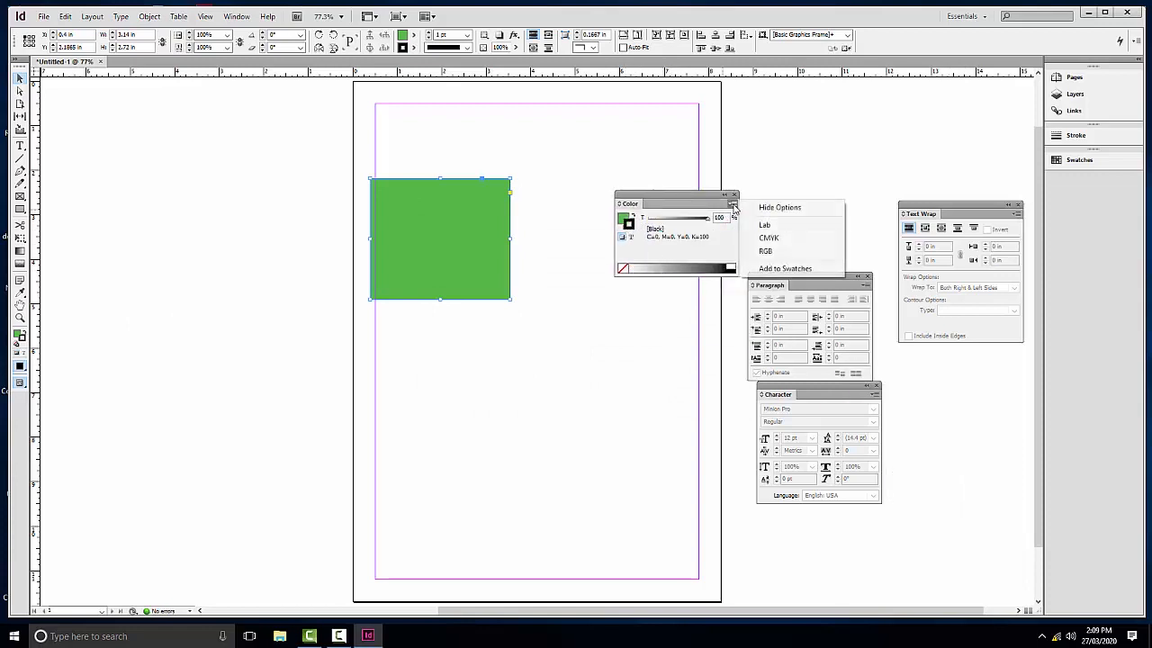
click(765, 237)
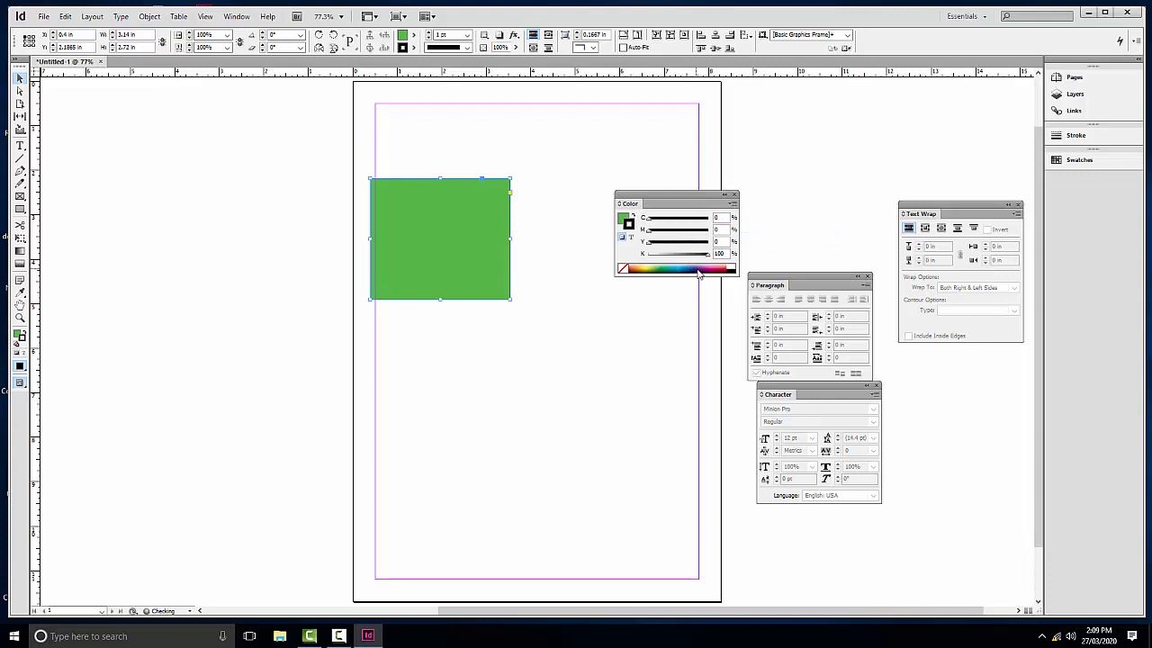
click(692, 269)
click(693, 270)
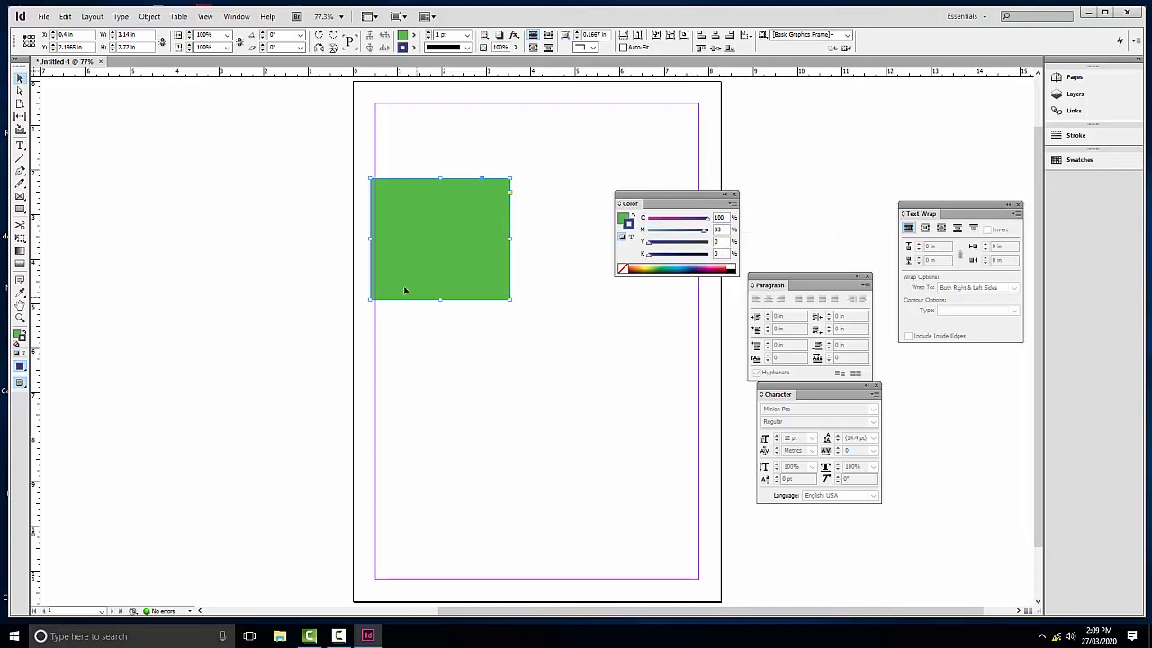
Increase the rectangle's stroke weight to 14 pt
click(428, 32)
click(428, 33)
click(429, 33)
click(428, 32)
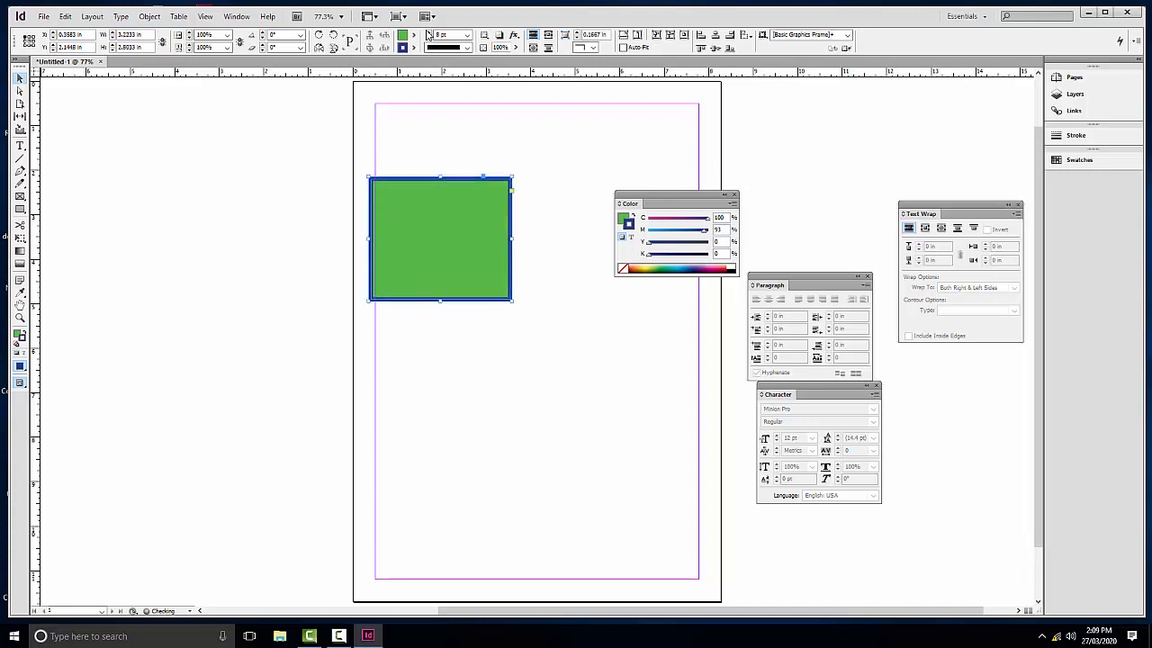
click(428, 32)
click(428, 32)
click(428, 32)
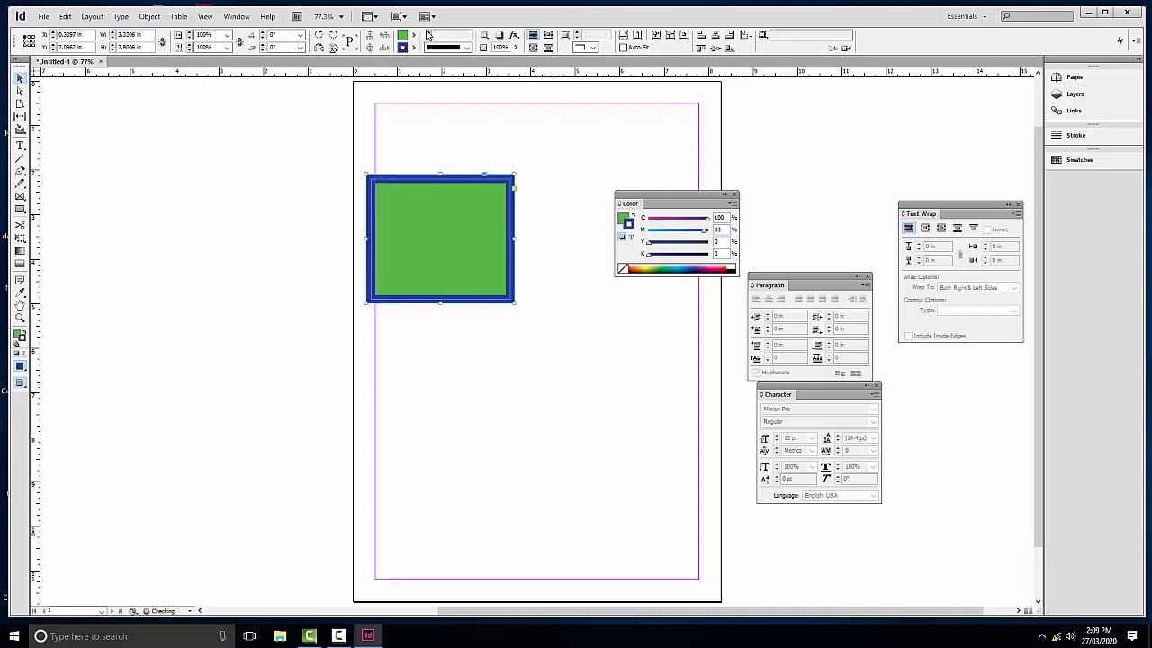
Try a slant hash and the Wavy stroke type on the rectangle, and settle on Dotted
click(441, 49)
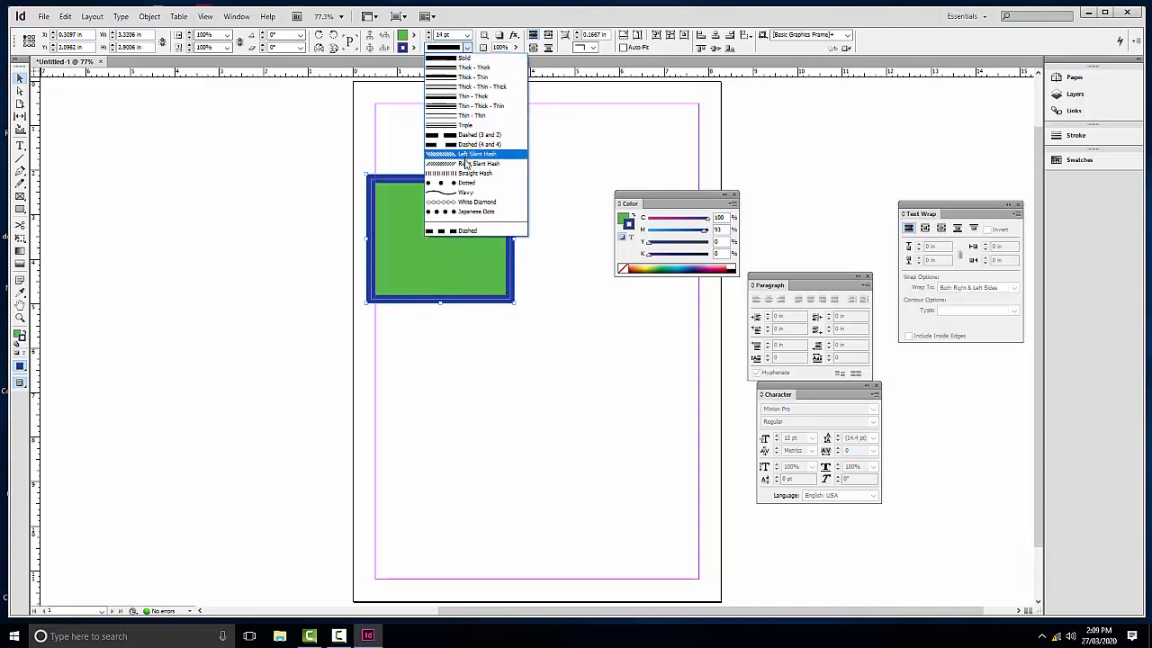
click(465, 160)
click(450, 47)
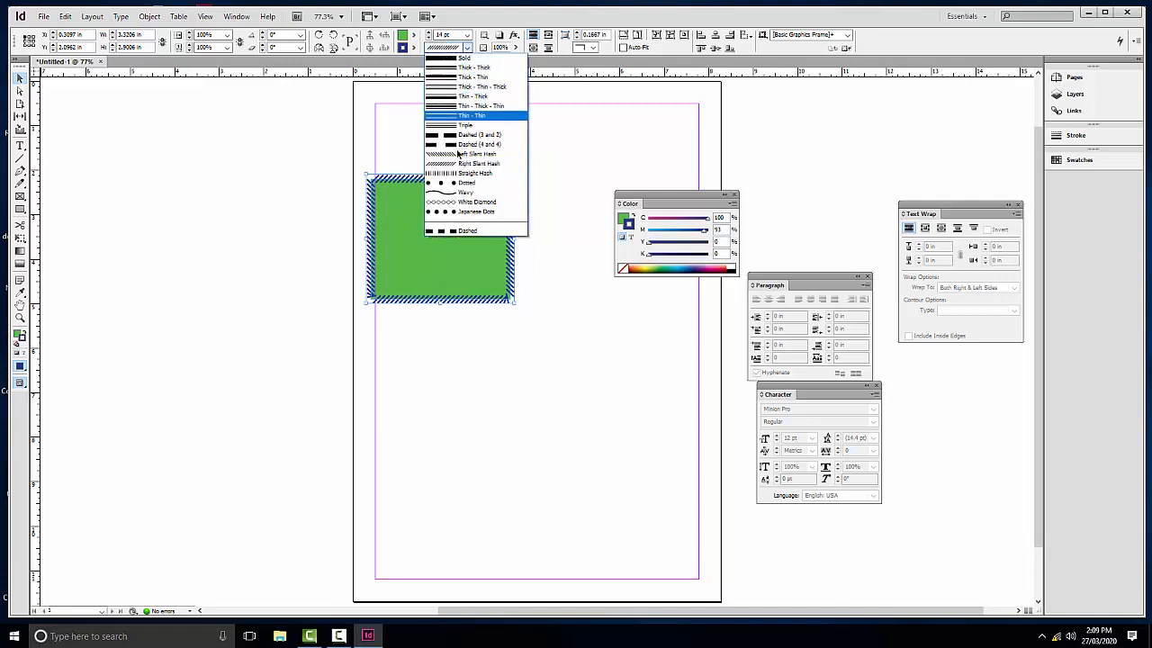
click(463, 193)
click(448, 47)
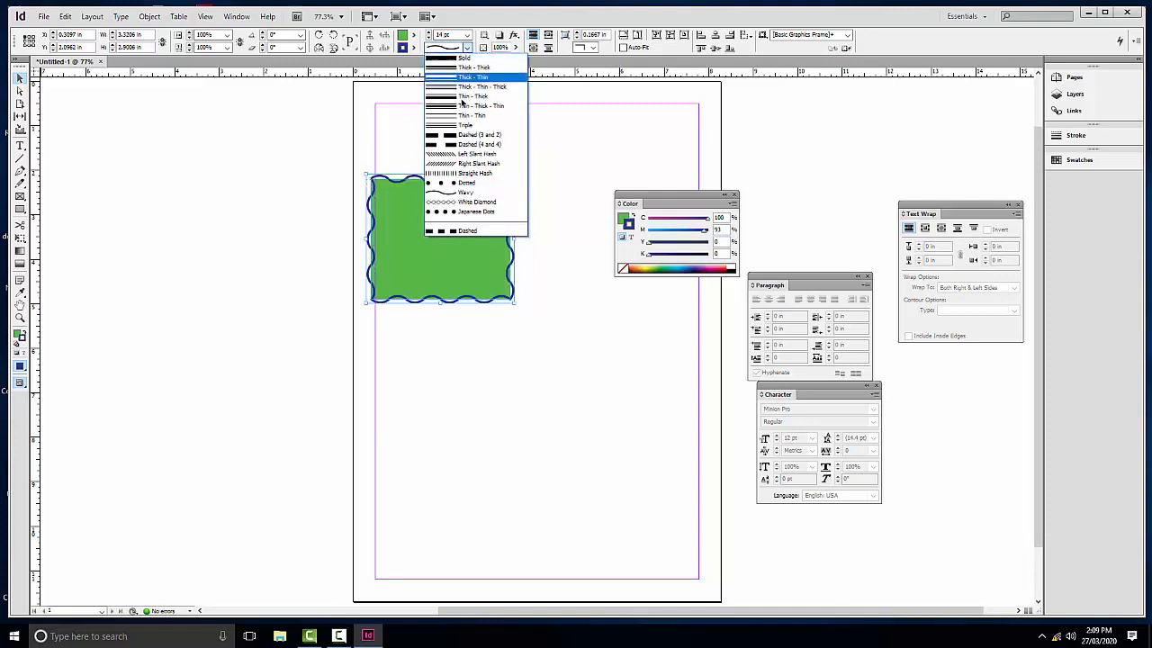
click(468, 183)
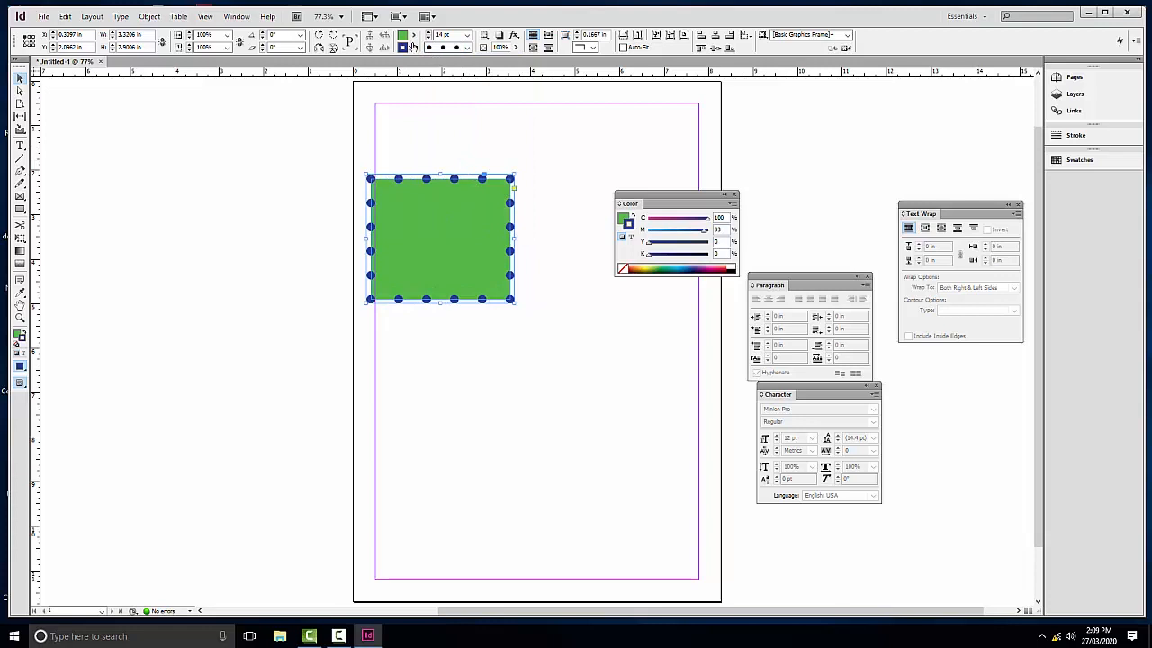
Apply the C=100 M=0 Y=0 K=0 swatch to the rectangle's fill and the C=0 M=0 Y=100 K=0 swatch to its stroke
click(411, 38)
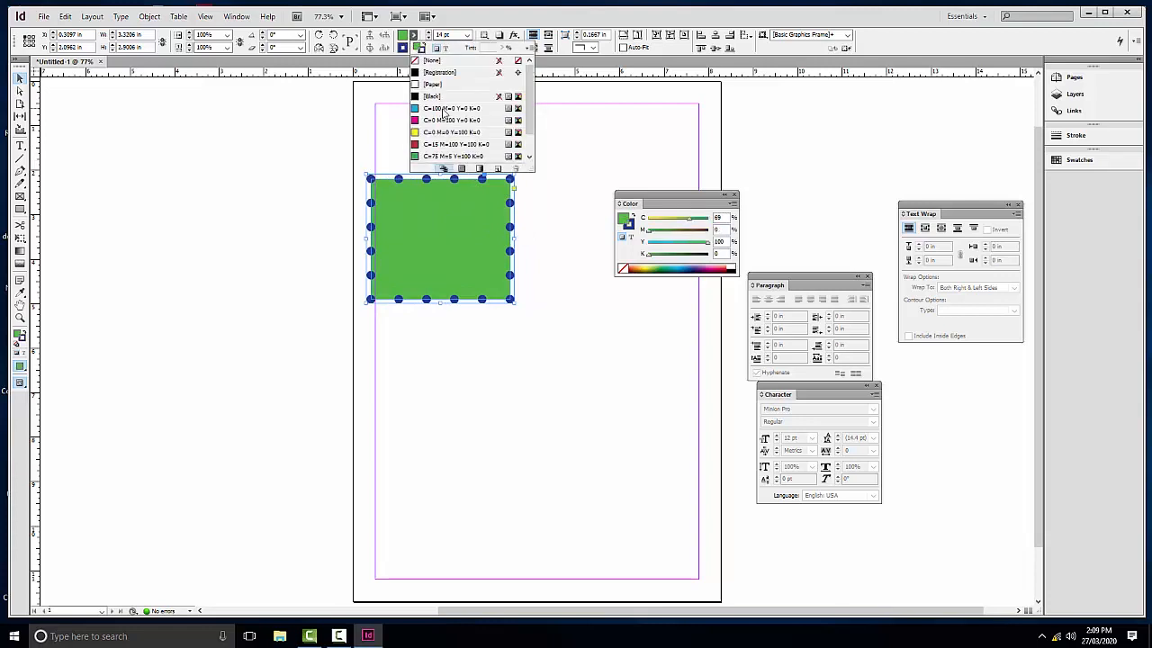
click(443, 109)
click(401, 49)
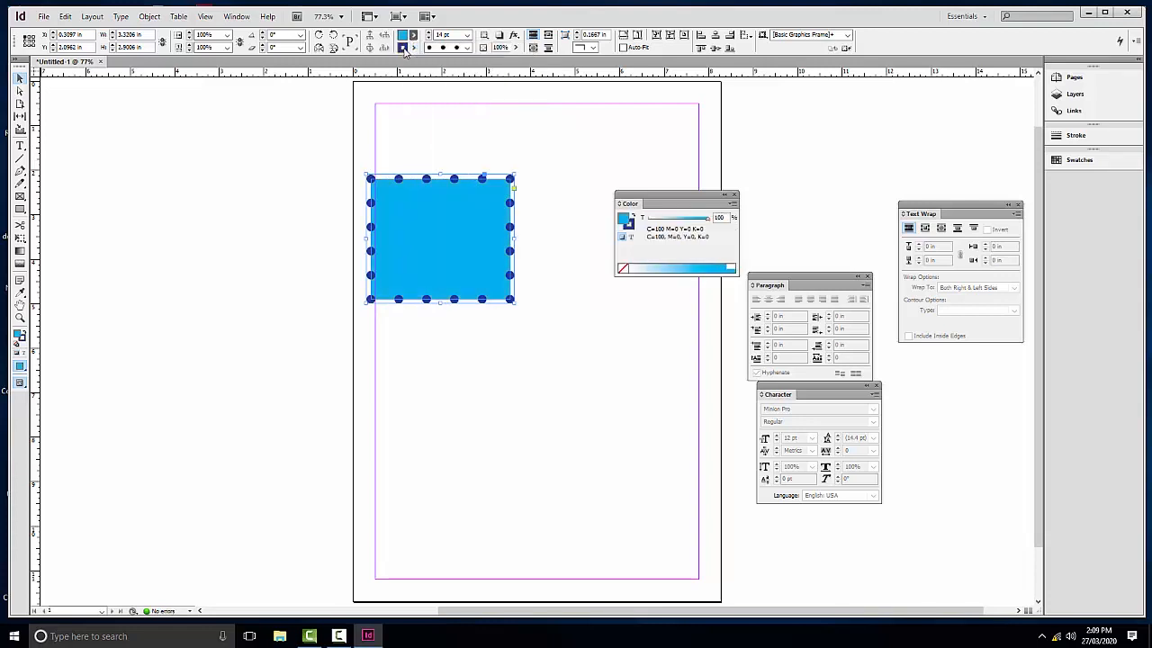
click(413, 48)
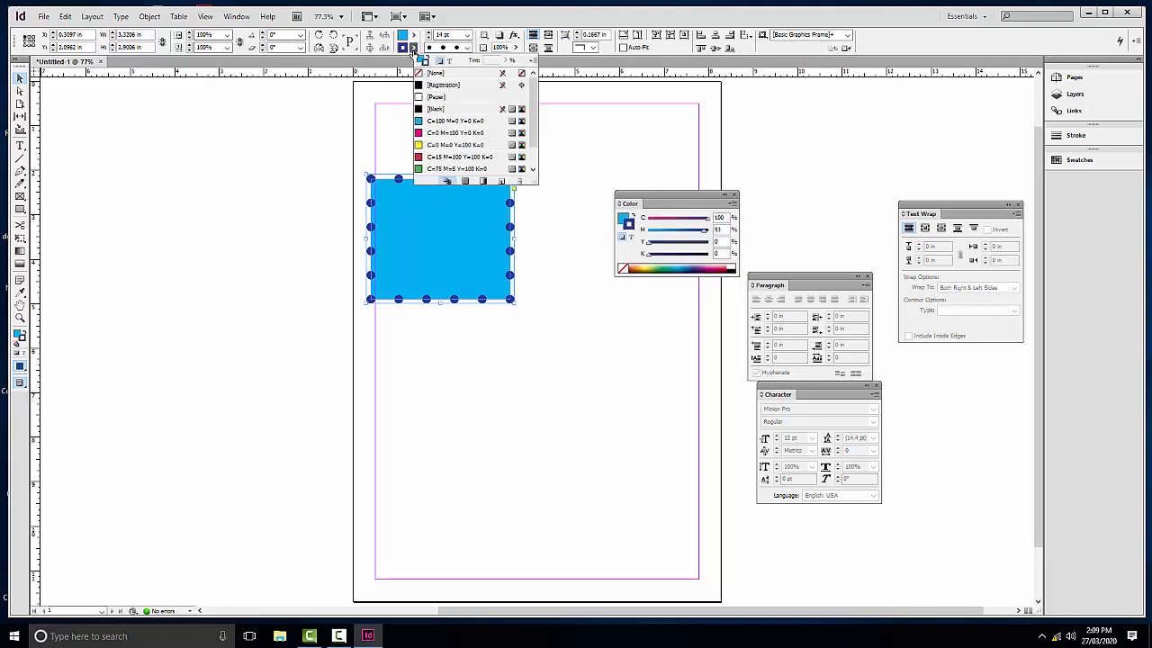
click(458, 146)
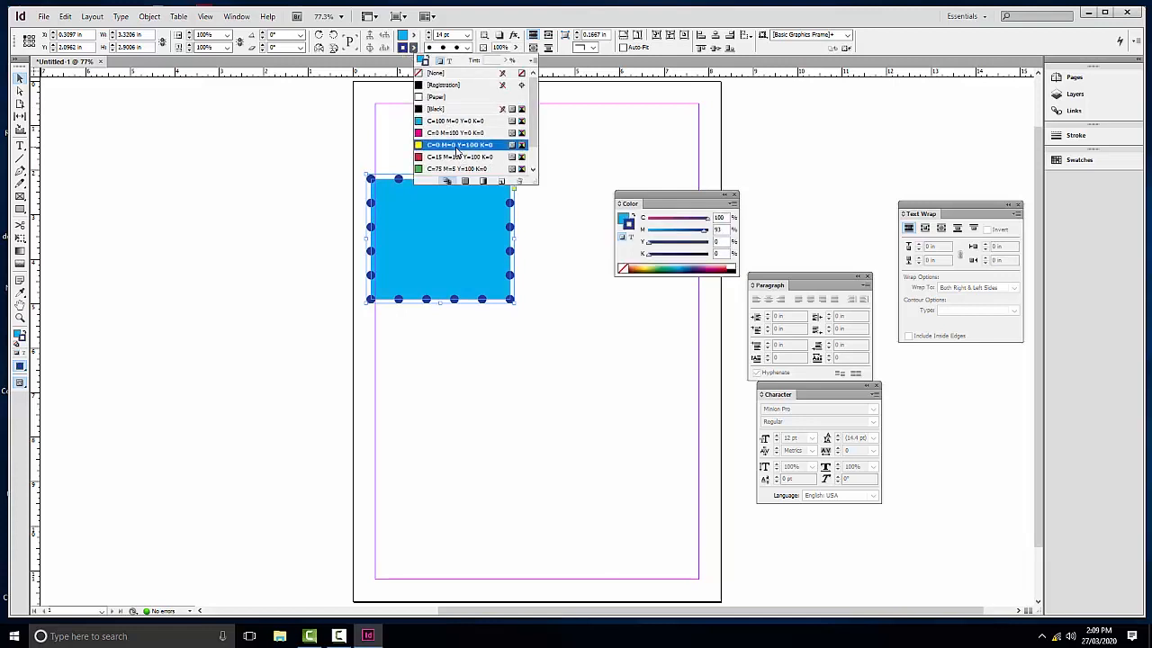
click(436, 253)
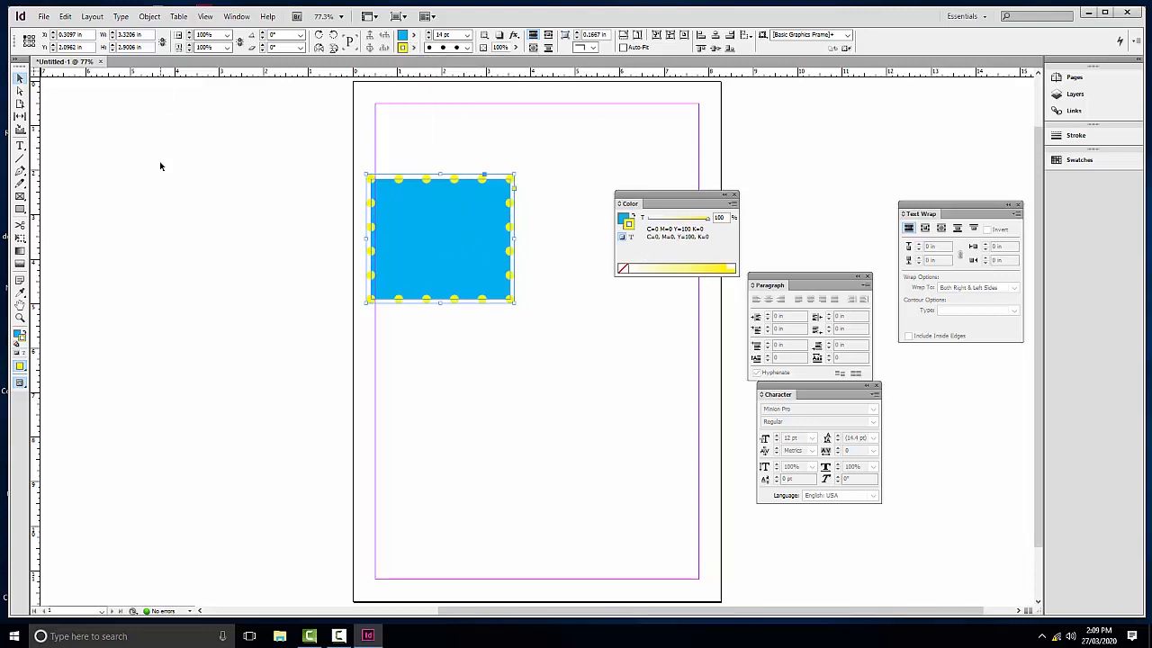
Reposition the rectangle at X 1 in and Y 1 in on the page
drag(442, 247, 480, 248)
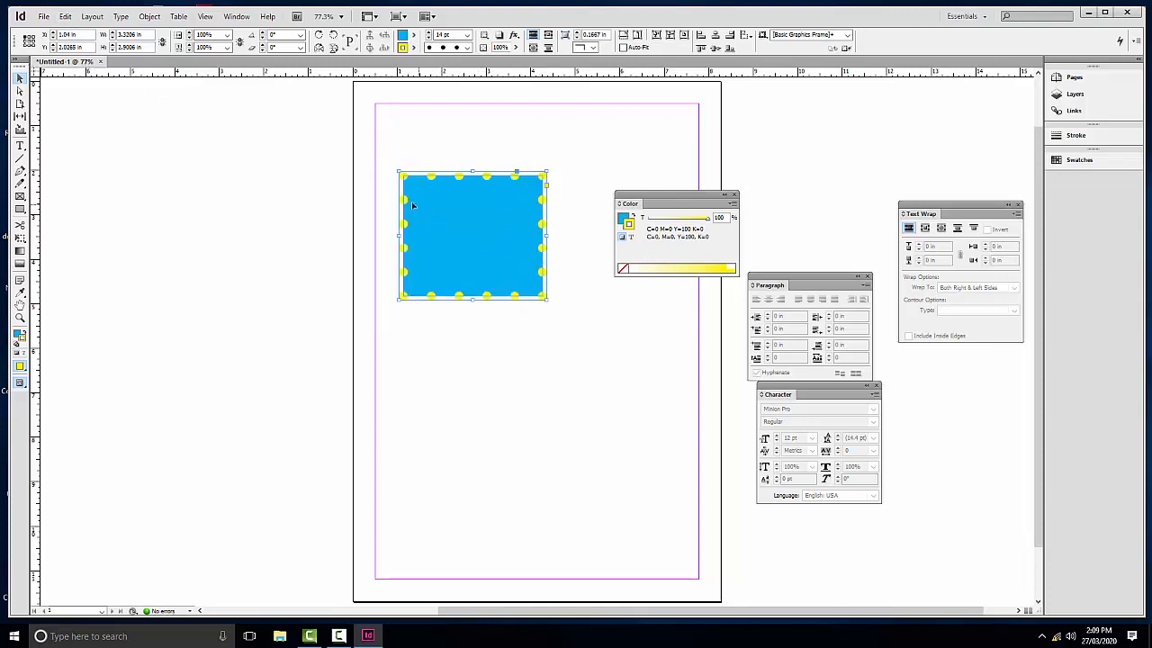
click(89, 34)
text(1)
key(Tab)
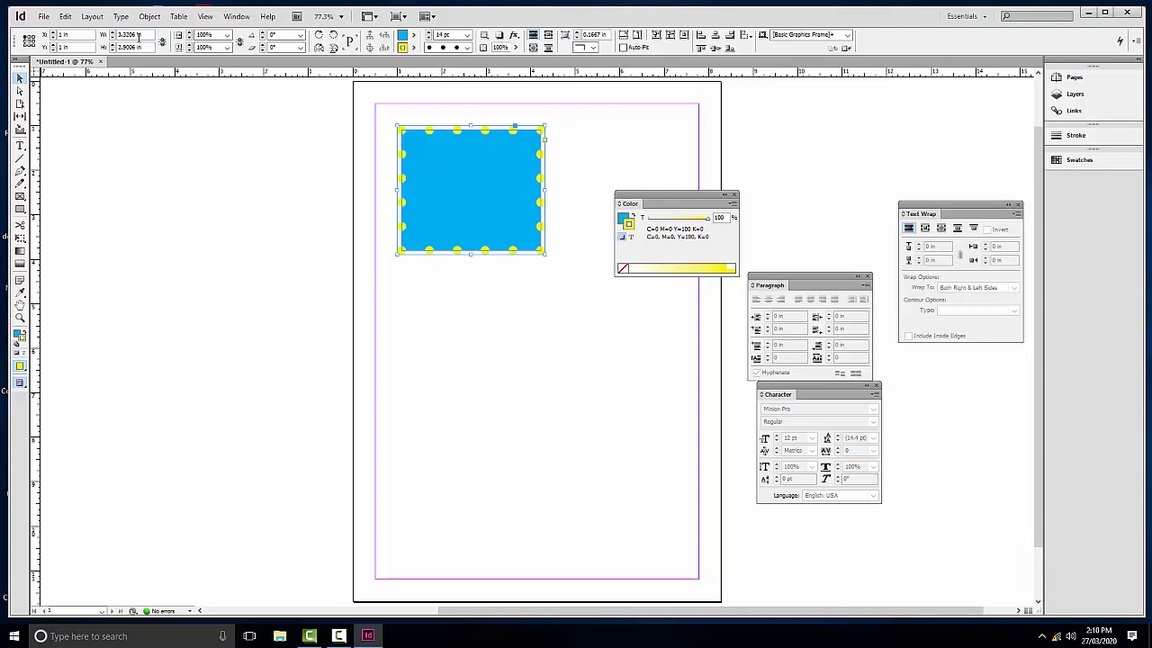
Resize the rectangle to a width of 5 in and a height of 10 in
drag(144, 35, 113, 35)
text(5)
key(Tab)
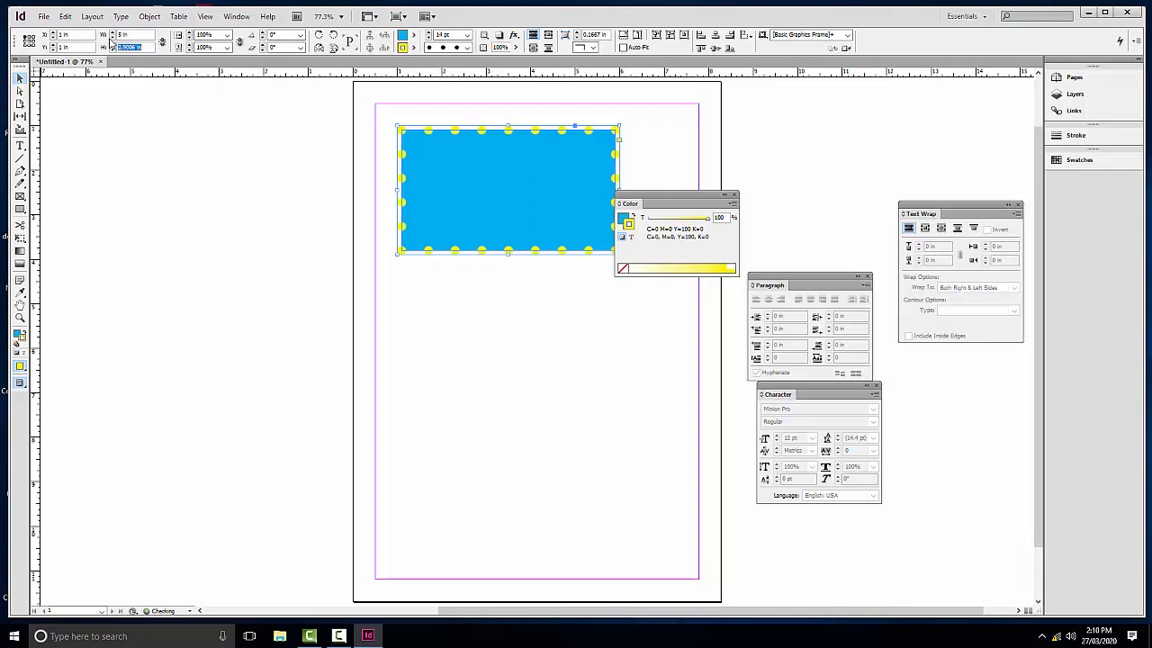
text(10)
key(Return)
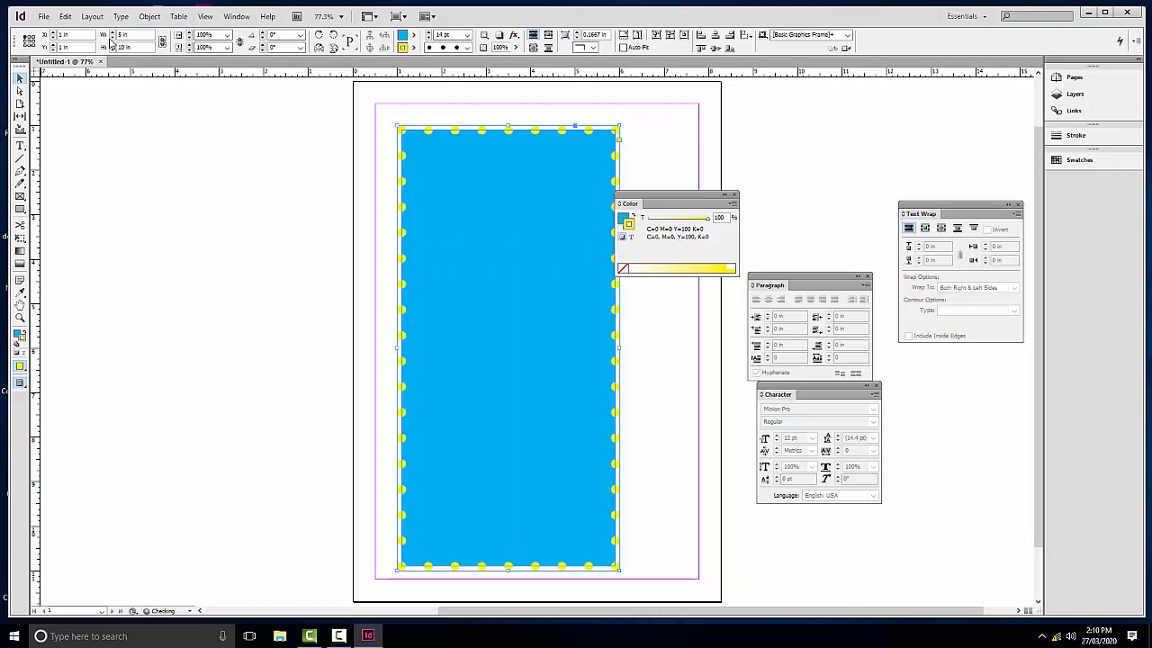
Set both the rectangle's width and height to 8 in
drag(144, 37, 28, 27)
text(8)
key(Tab)
text(8)
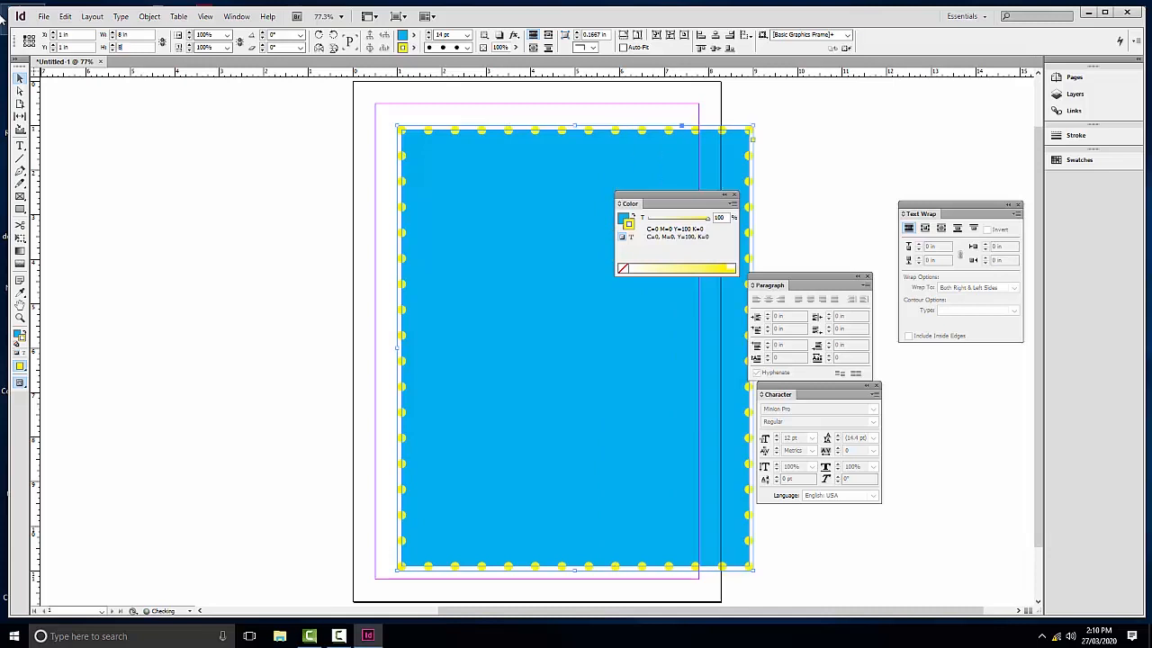
key(Return)
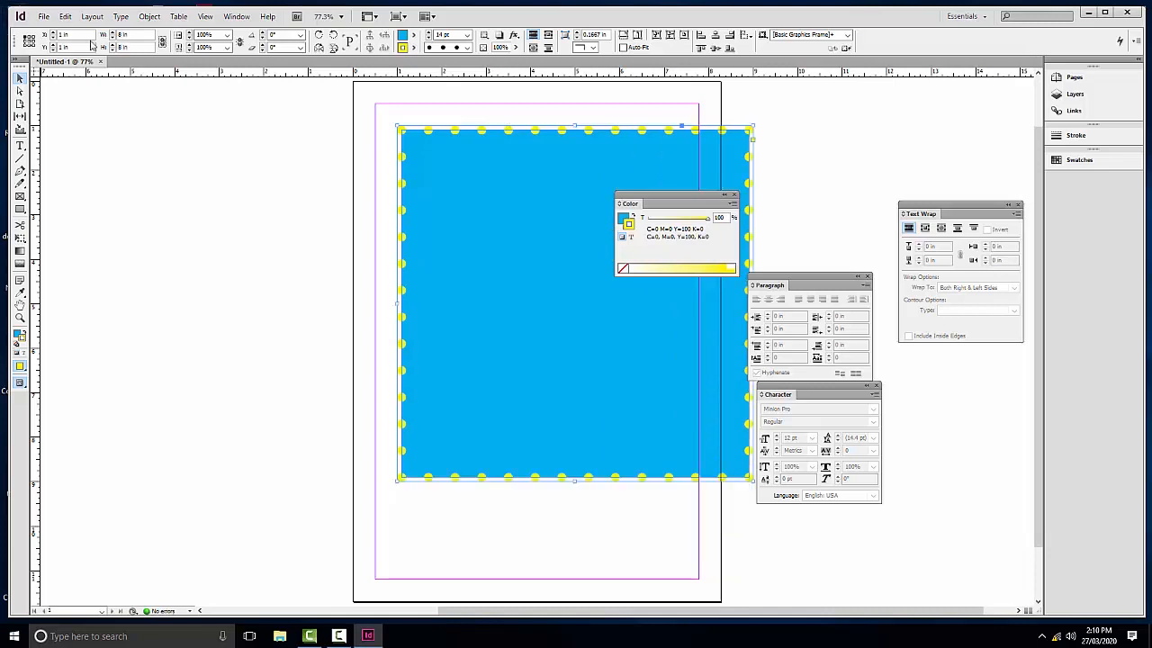
Constrain the width and height proportions, try a size of 10 in, and set the square to 5 in
click(162, 43)
text(10)
key(Tab)
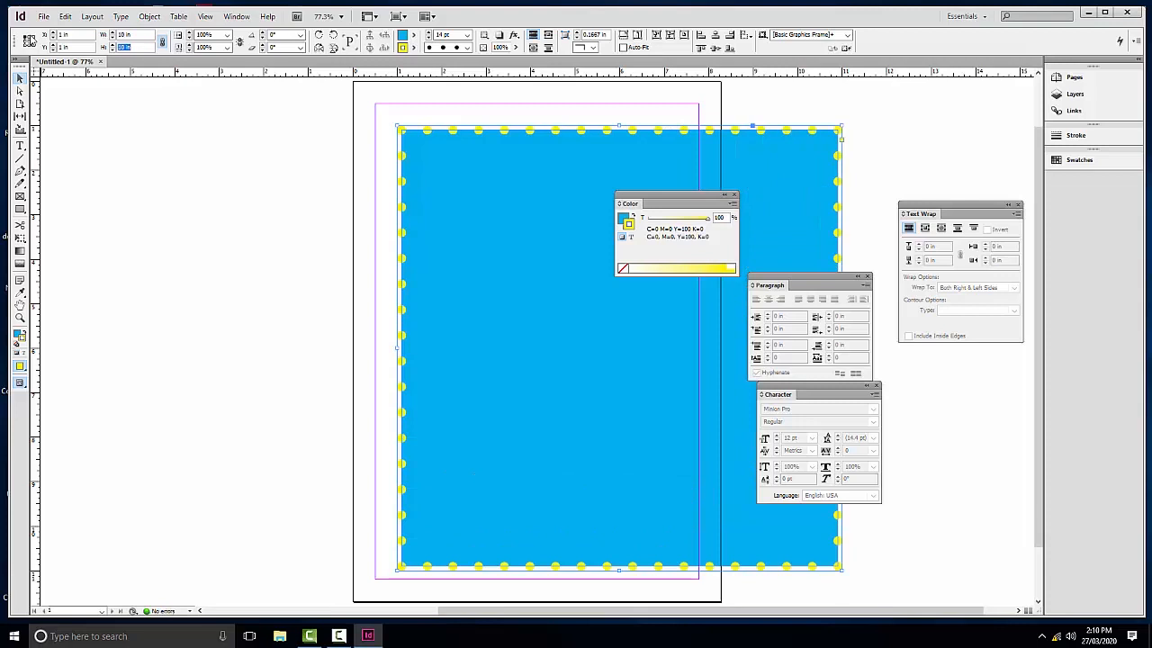
text(5)
key(Return)
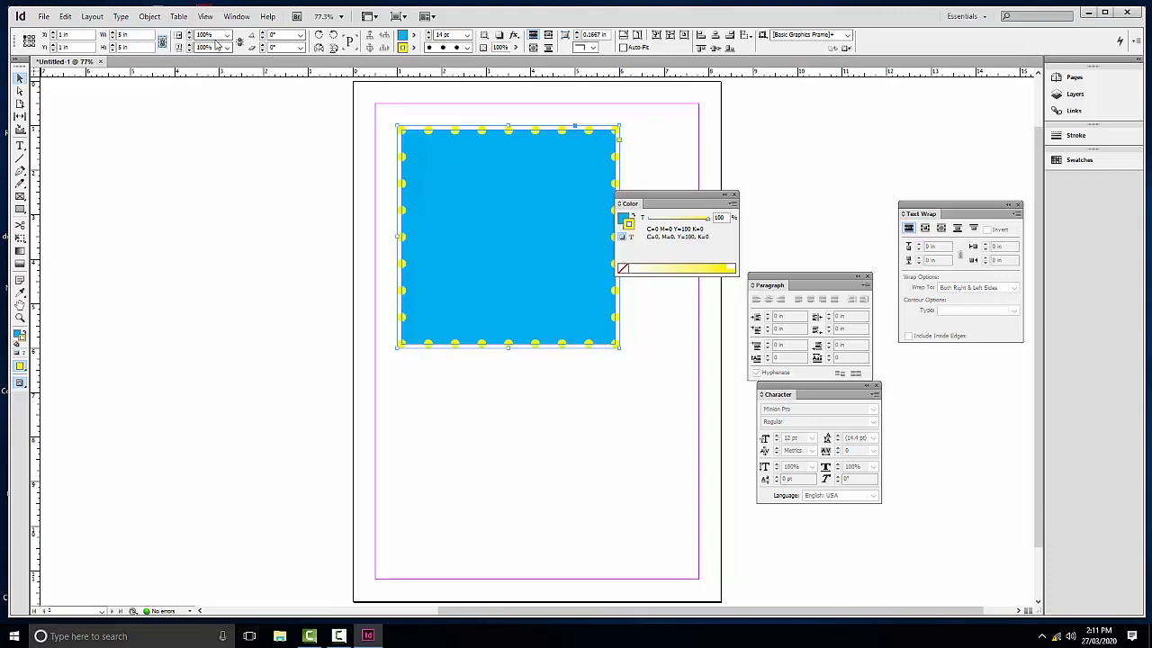
Scale the square to 50% horizontally and vertically
click(162, 42)
text(50)
key(Tab)
text(50)
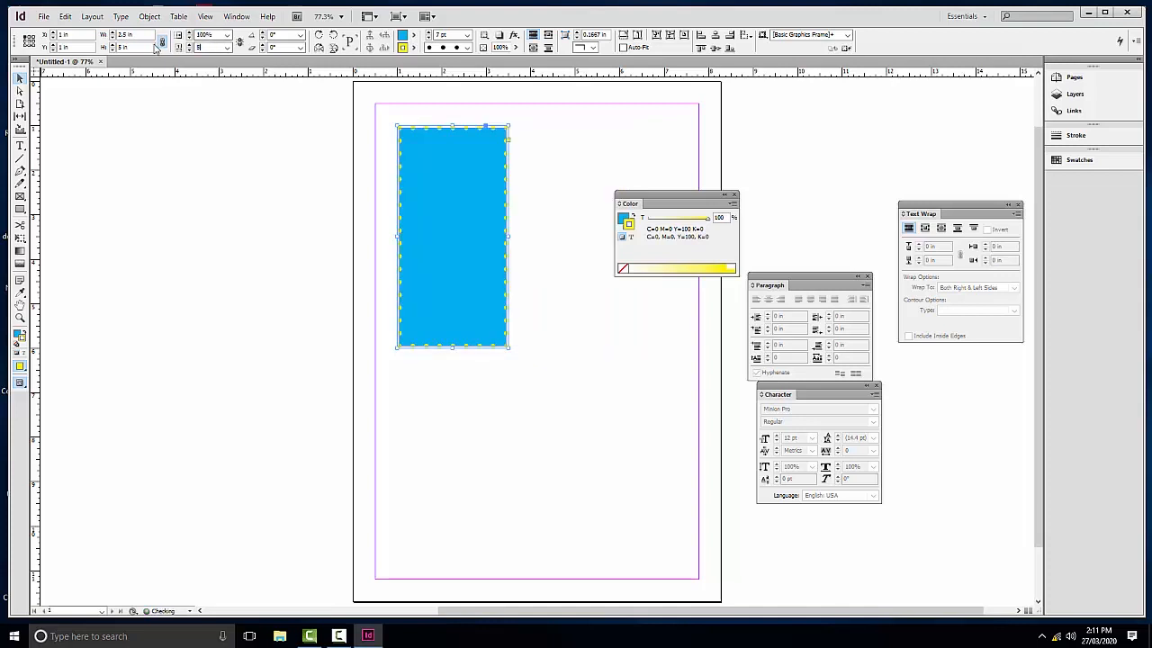
key(Return)
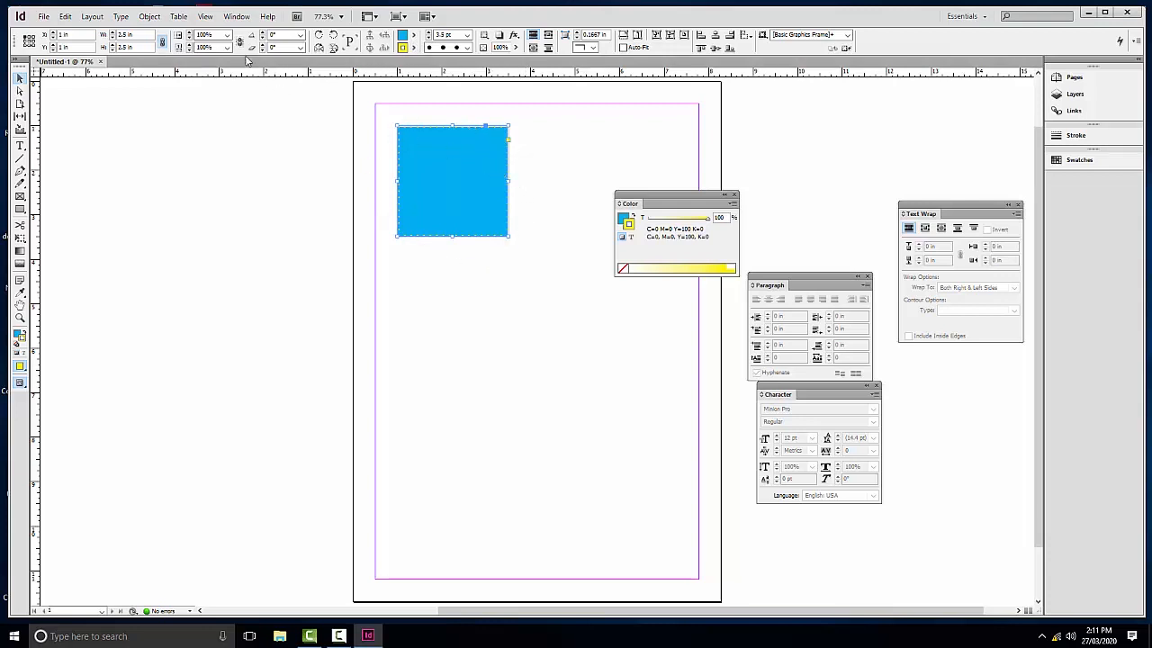
Scale the square to 400% in both directions and move it to about X -1.13 in, Y 1.13 in
click(205, 34)
text(400)
key(Tab)
text(400)
key(Return)
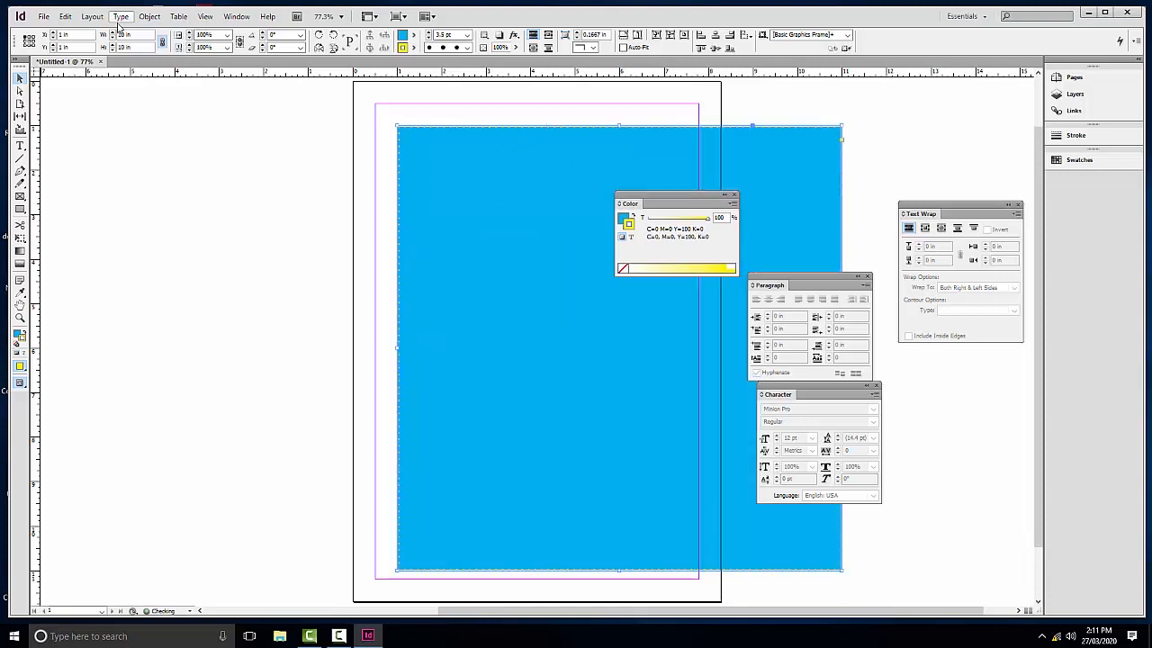
drag(540, 215, 440, 189)
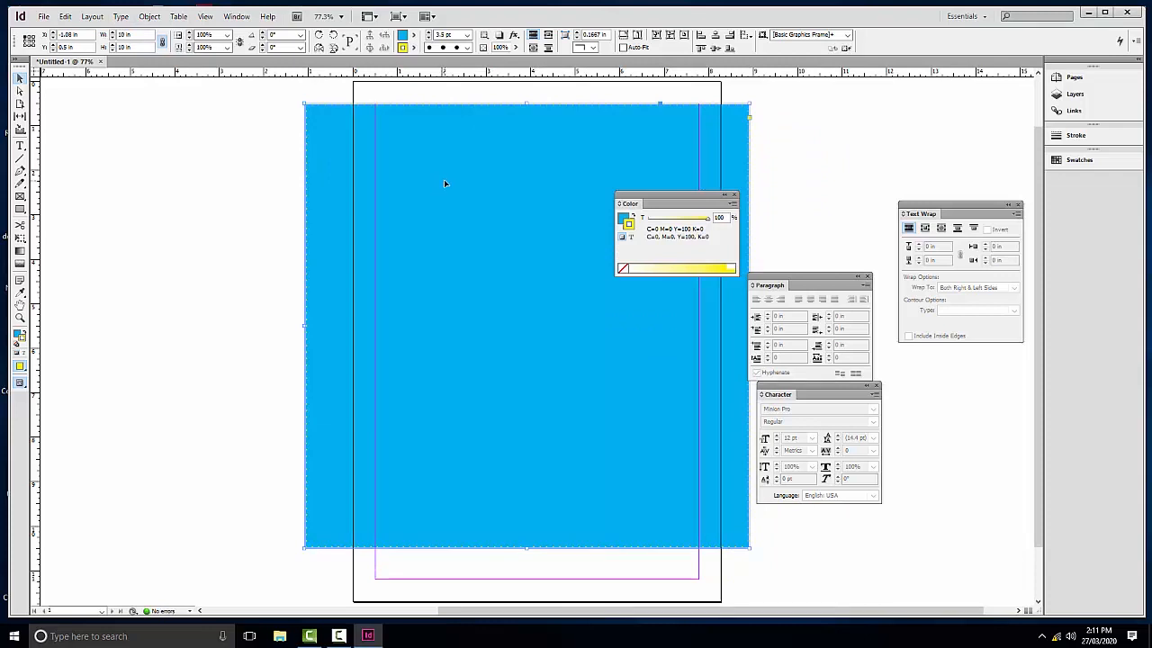
drag(531, 195, 529, 222)
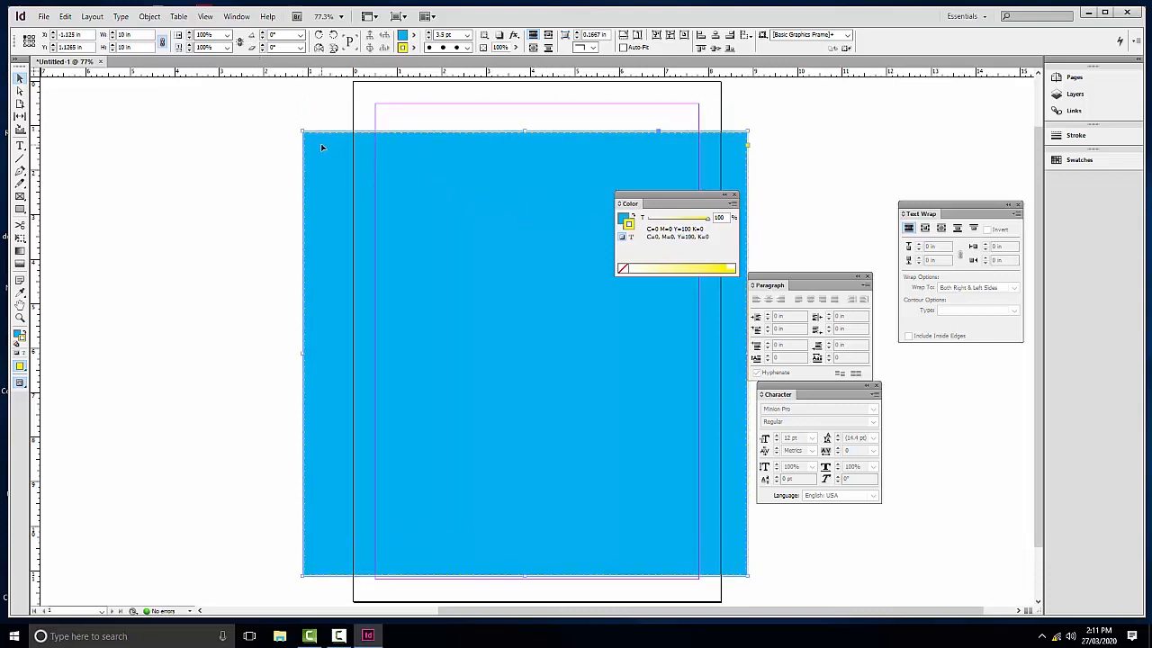
Scale the large square to 50% in both directions and move it to about X 1.02 in, Y 2.39 in
click(208, 35)
text(50)
key(Tab)
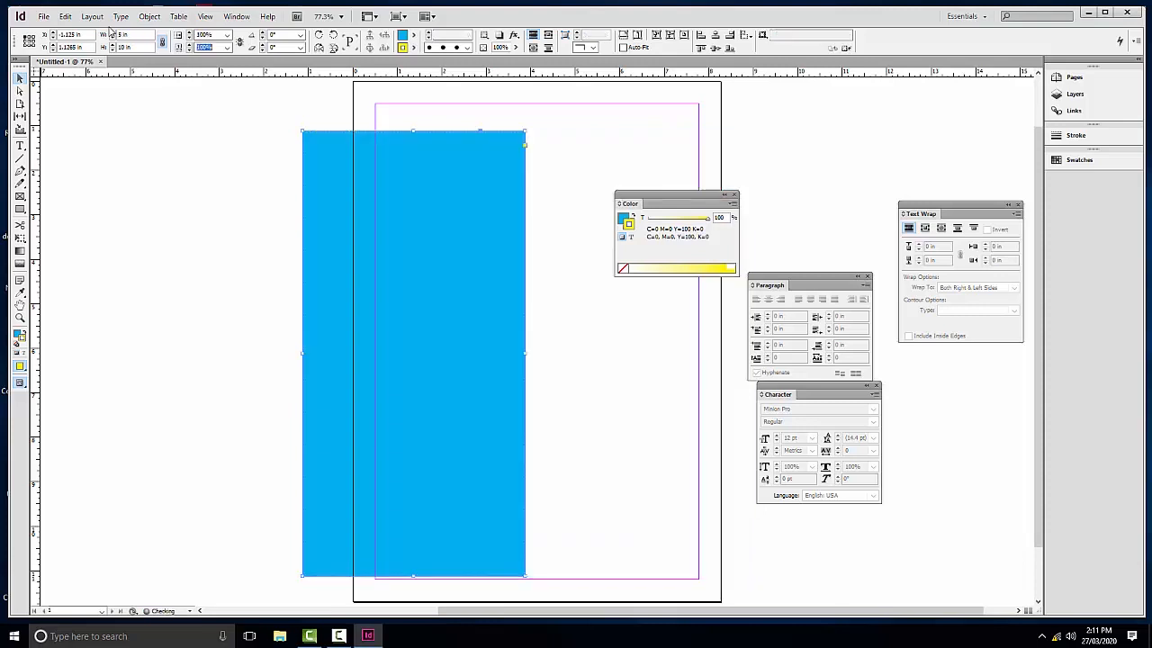
text(50)
key(Return)
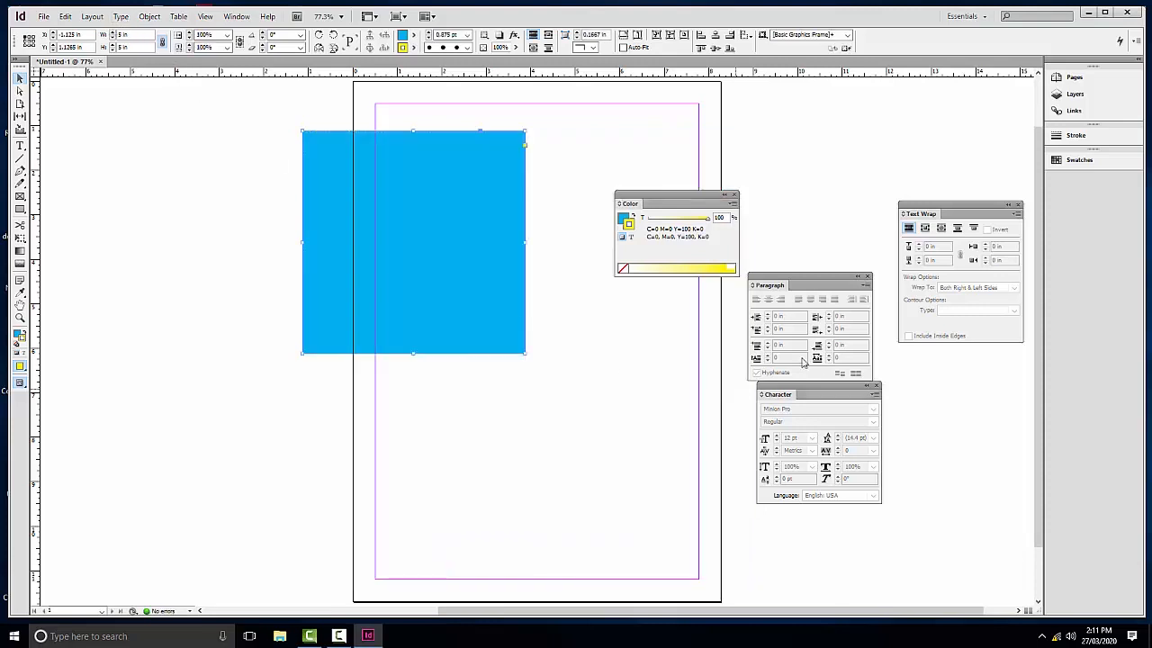
drag(432, 269, 489, 288)
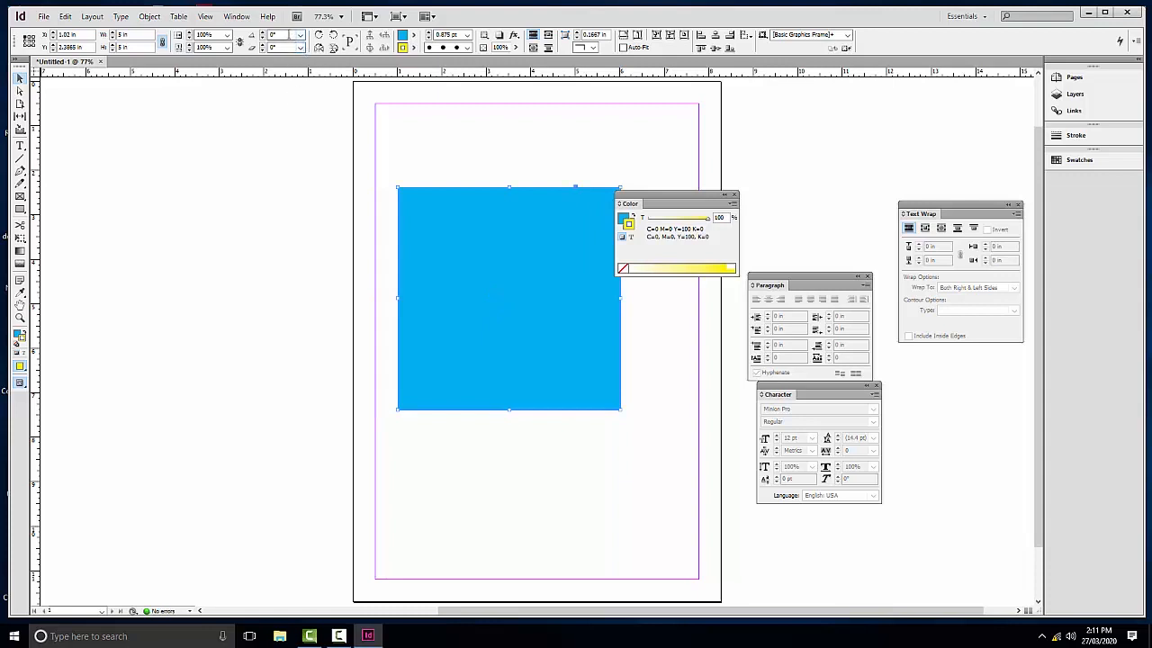
Rotate the square by 33°
drag(284, 34, 215, 33)
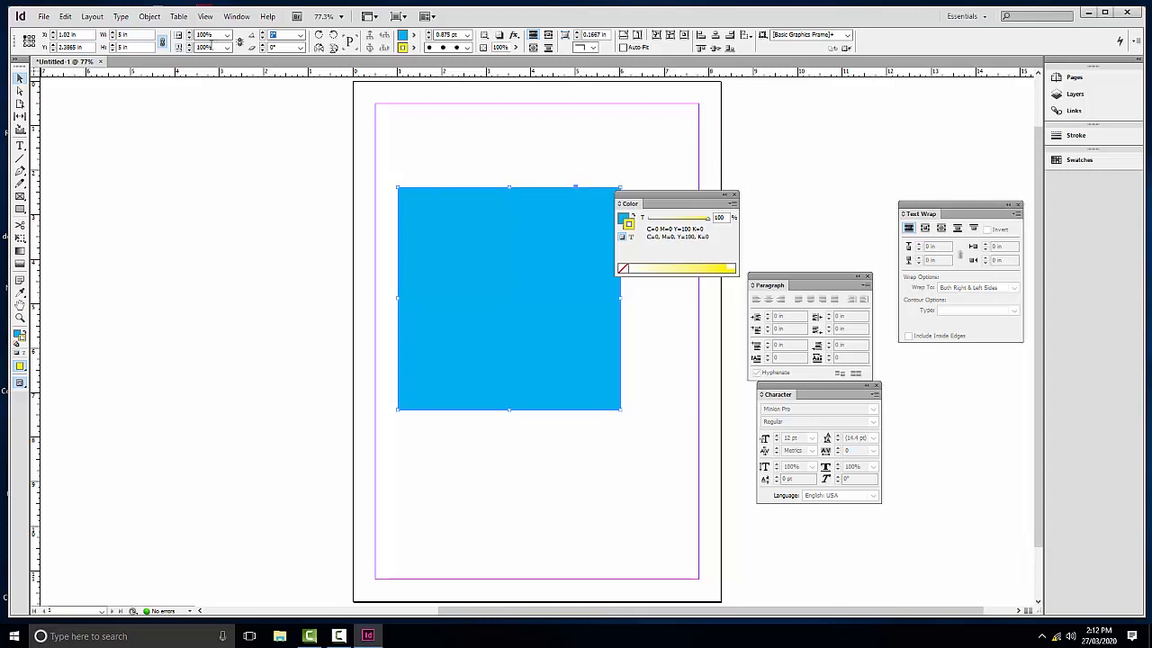
click(313, 84)
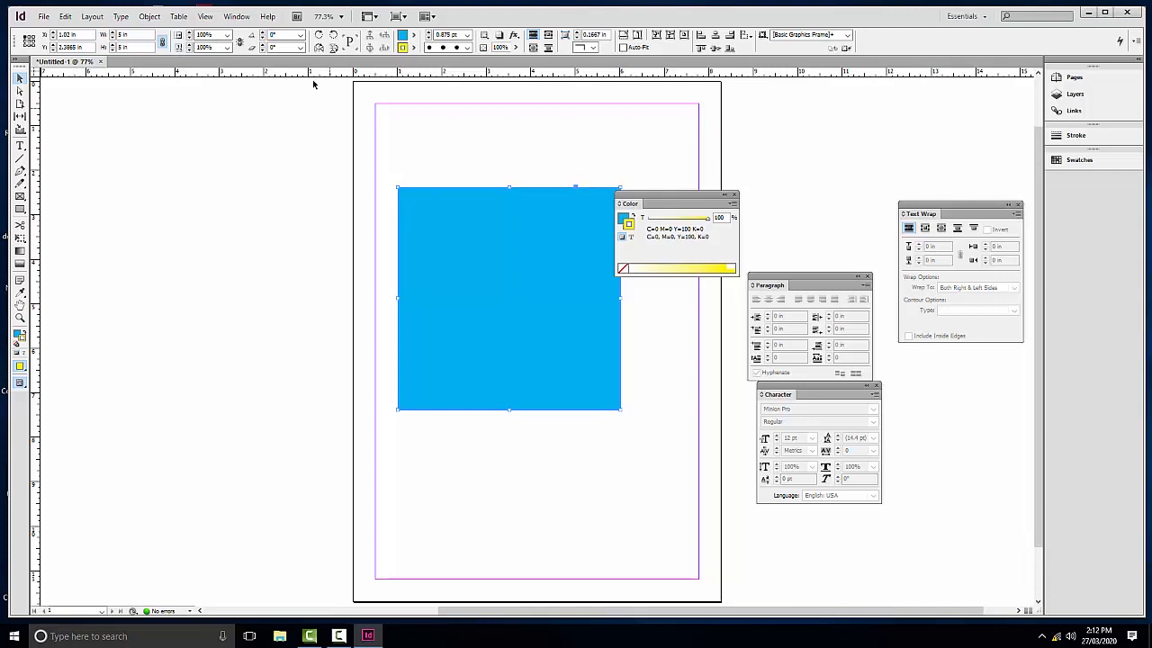
double_click(285, 36)
text(33)
key(Return)
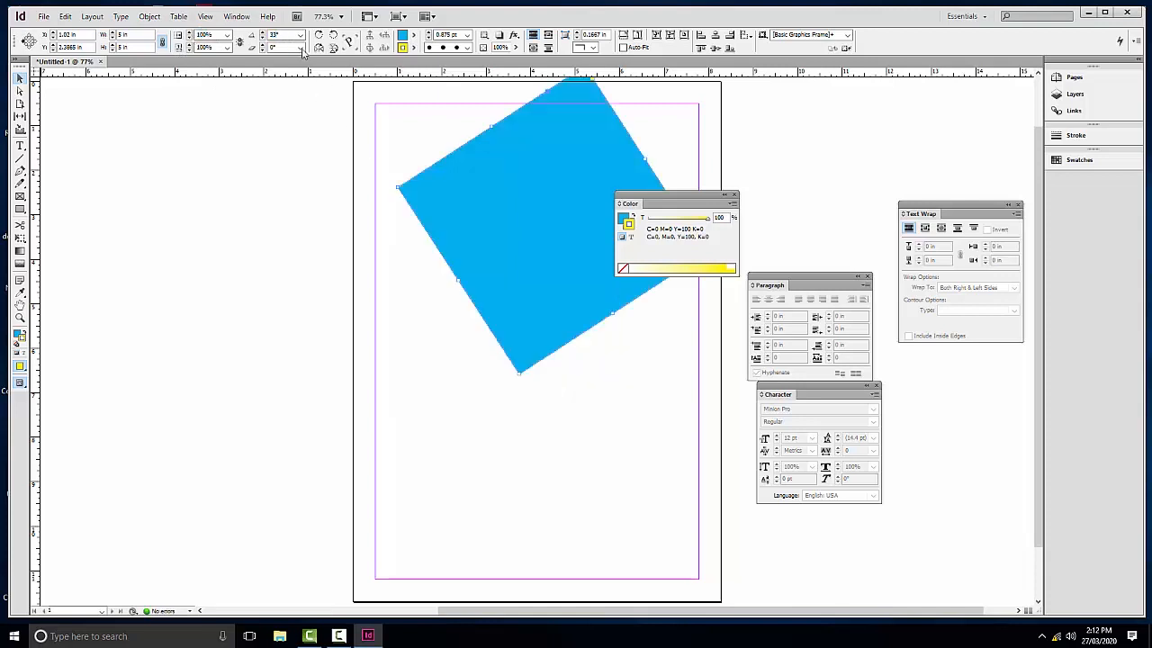
Set the square's rotation angle to 88° and move it to about X 0 in, Y 6.72 in
double_click(286, 47)
key(shift+Tab)
text(88)
key(Return)
drag(497, 172, 449, 364)
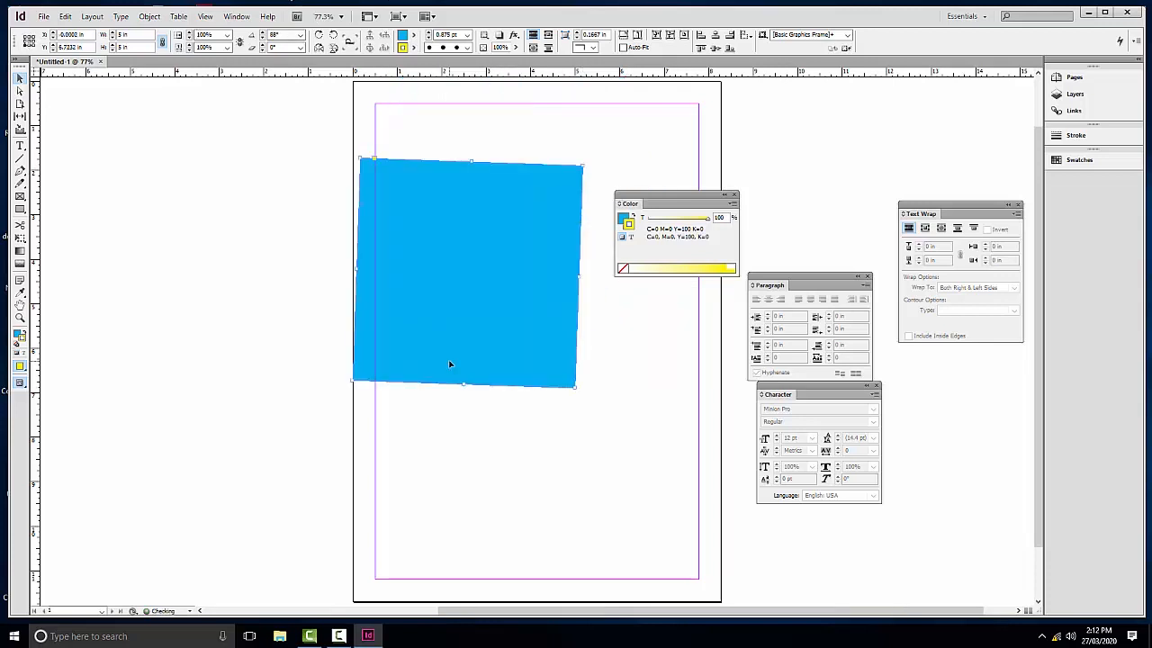
Raise the square's shear angle step by step to 26°
click(262, 45)
click(262, 45)
click(261, 45)
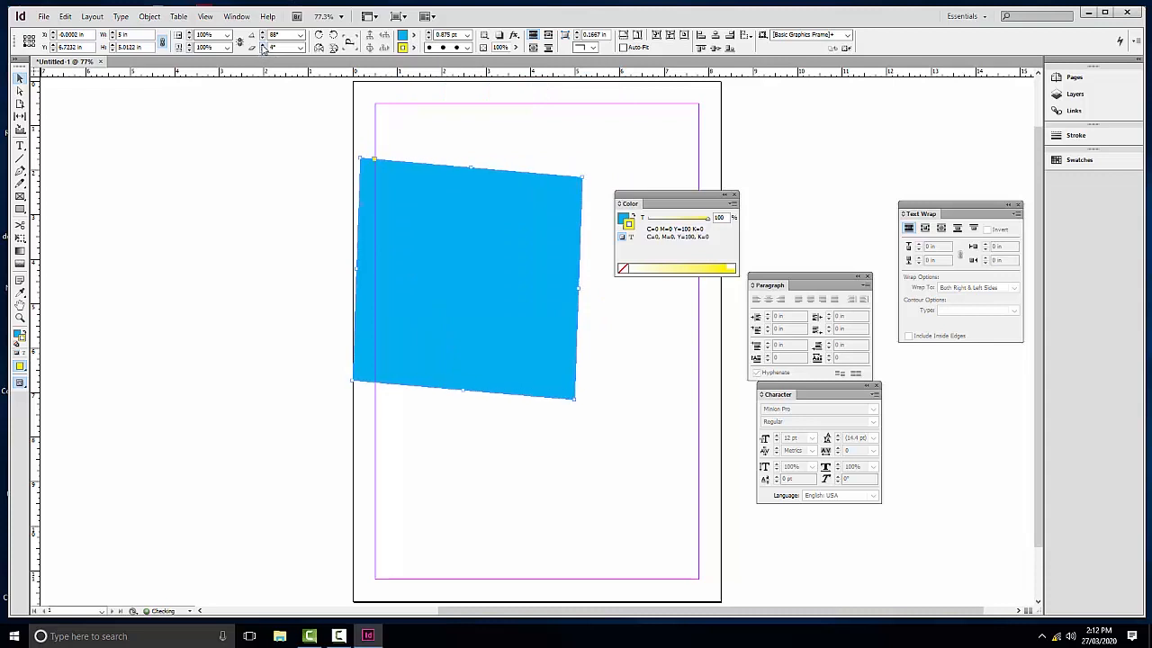
click(262, 45)
click(261, 45)
click(262, 45)
click(262, 45)
click(262, 45)
click(262, 45)
click(262, 45)
click(262, 45)
click(262, 45)
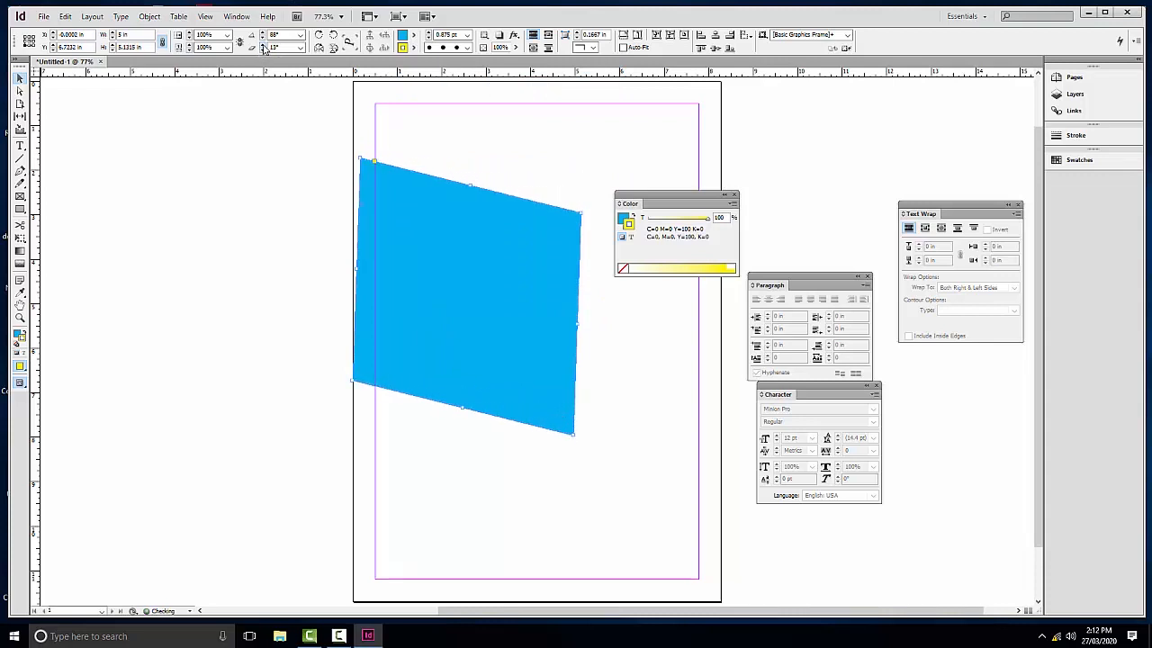
click(262, 45)
click(262, 45)
click(262, 45)
click(261, 45)
click(262, 45)
click(262, 45)
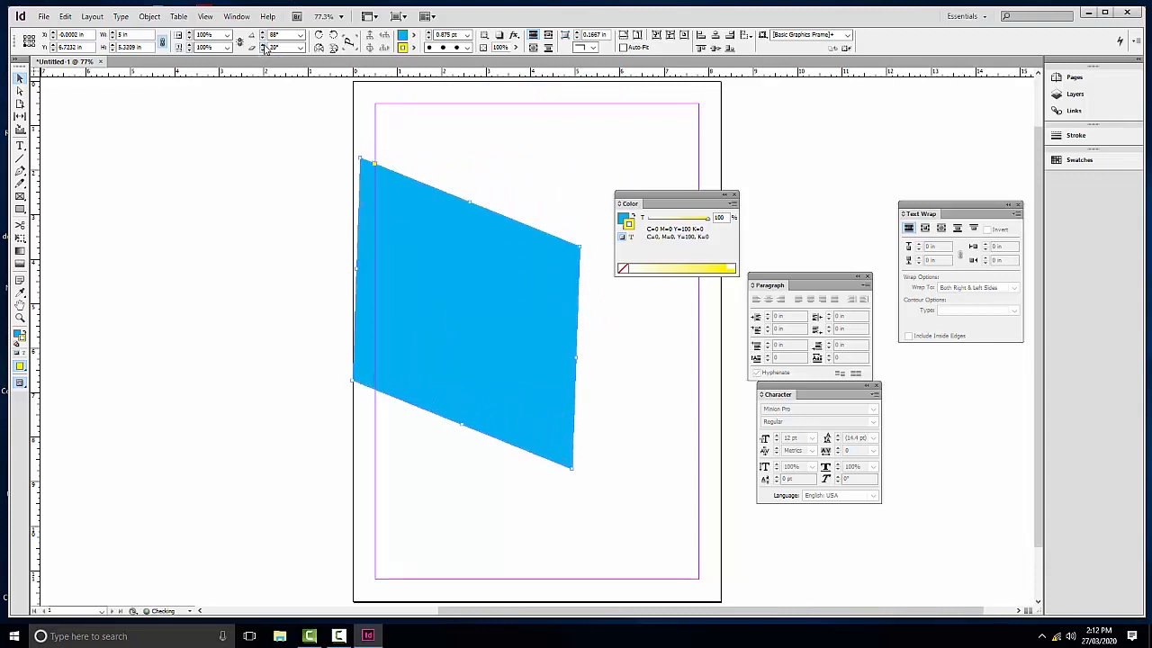
click(262, 45)
click(261, 45)
click(262, 45)
click(262, 45)
click(262, 45)
click(263, 45)
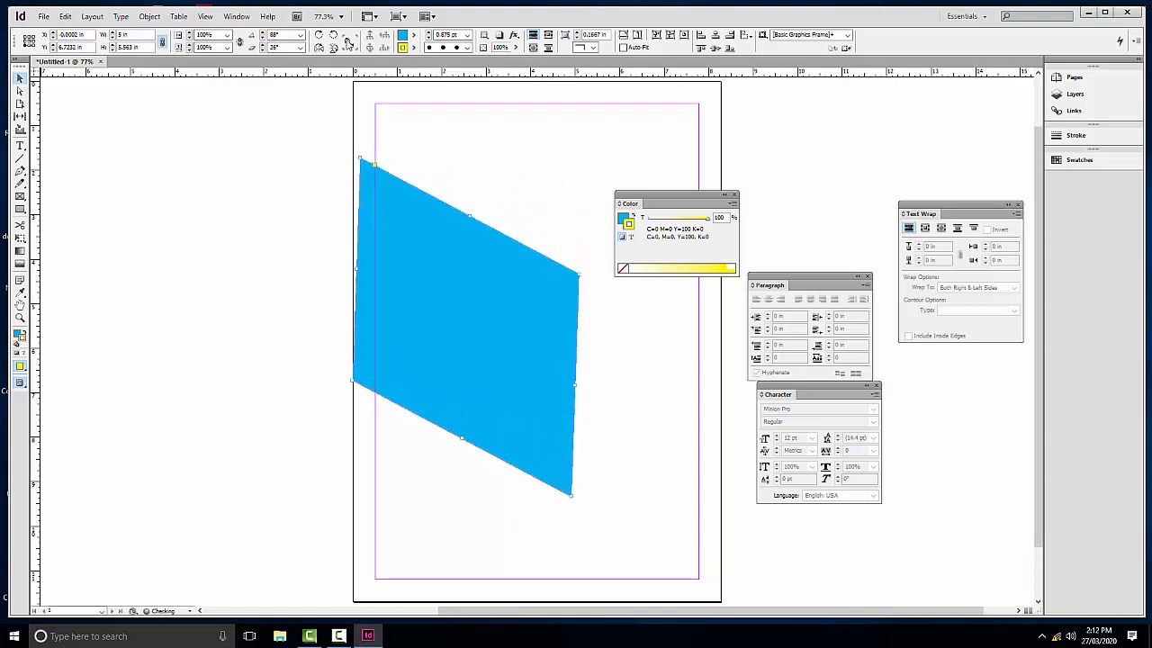
Reduce the shape's shear angle to 14°
click(261, 51)
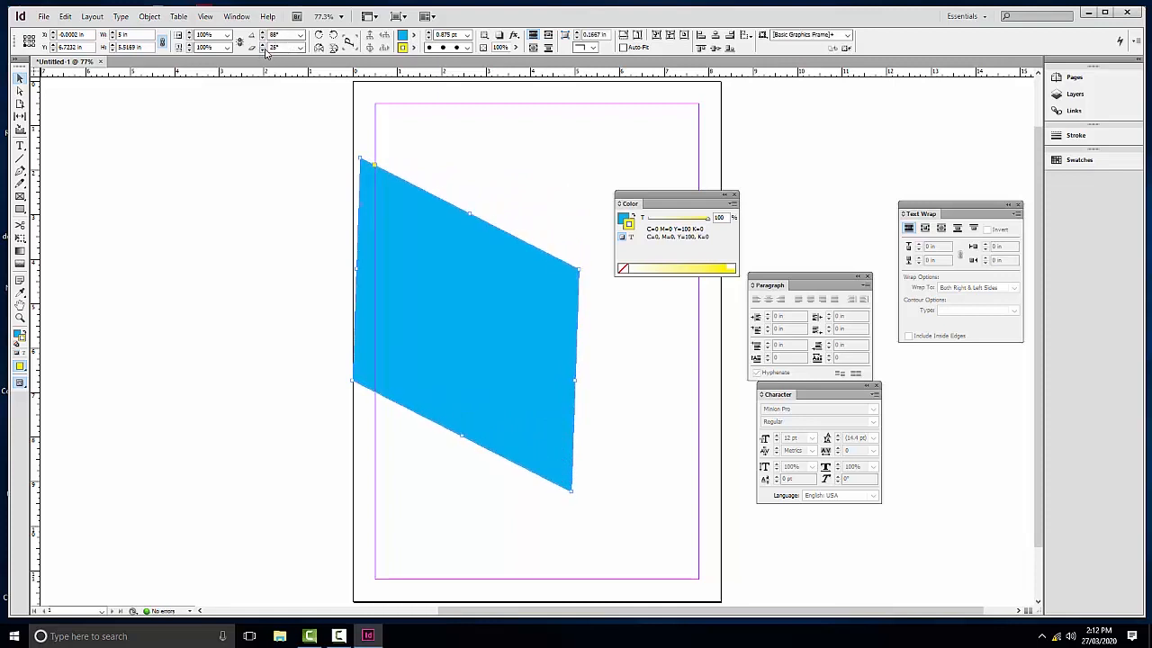
click(262, 50)
click(262, 50)
click(262, 50)
click(262, 51)
click(262, 51)
click(264, 50)
click(264, 51)
click(264, 51)
click(265, 51)
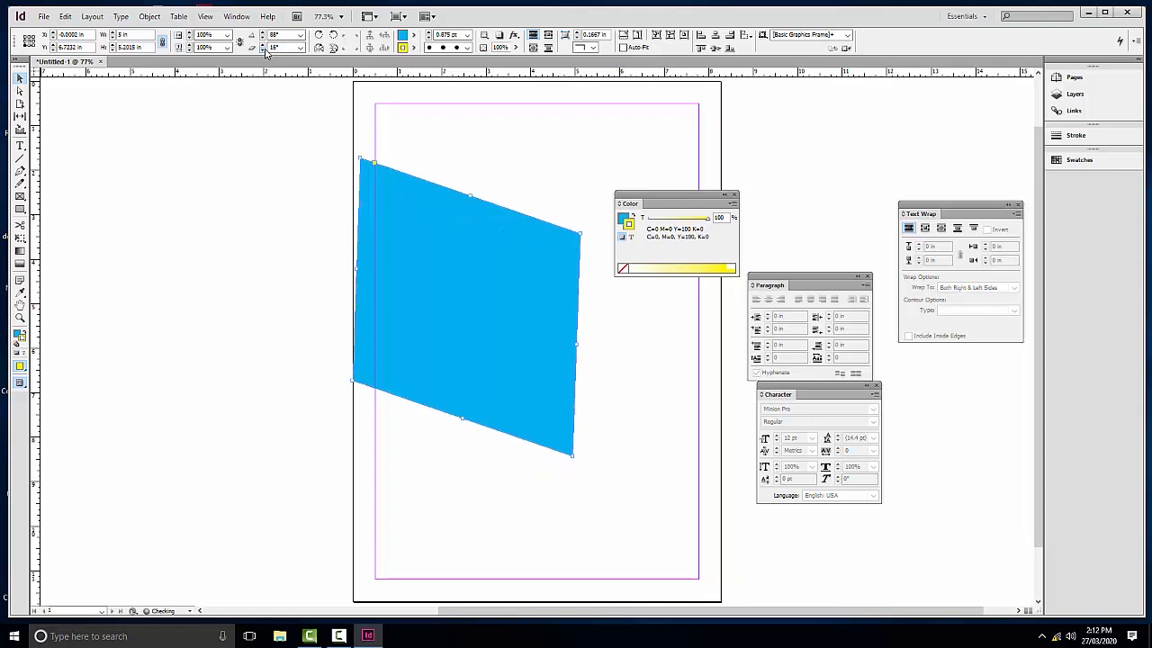
click(264, 50)
click(264, 50)
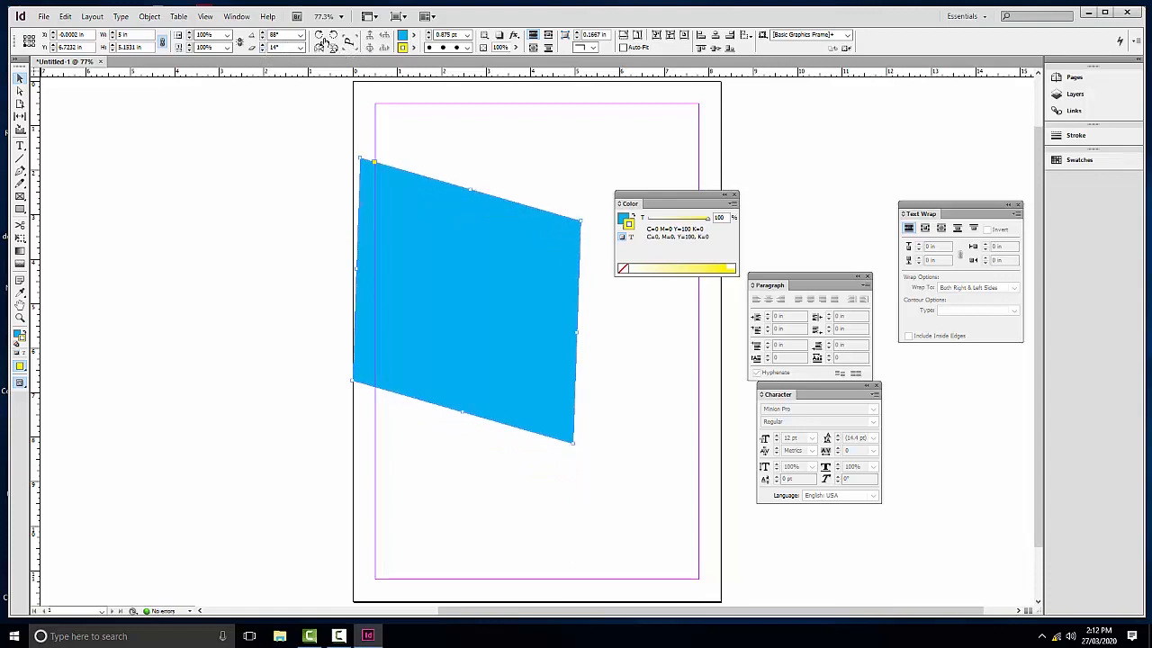
Rotate the sheared shape repeatedly by 90° clockwise and back counterclockwise to its 88° orientation
click(321, 38)
click(321, 38)
click(320, 37)
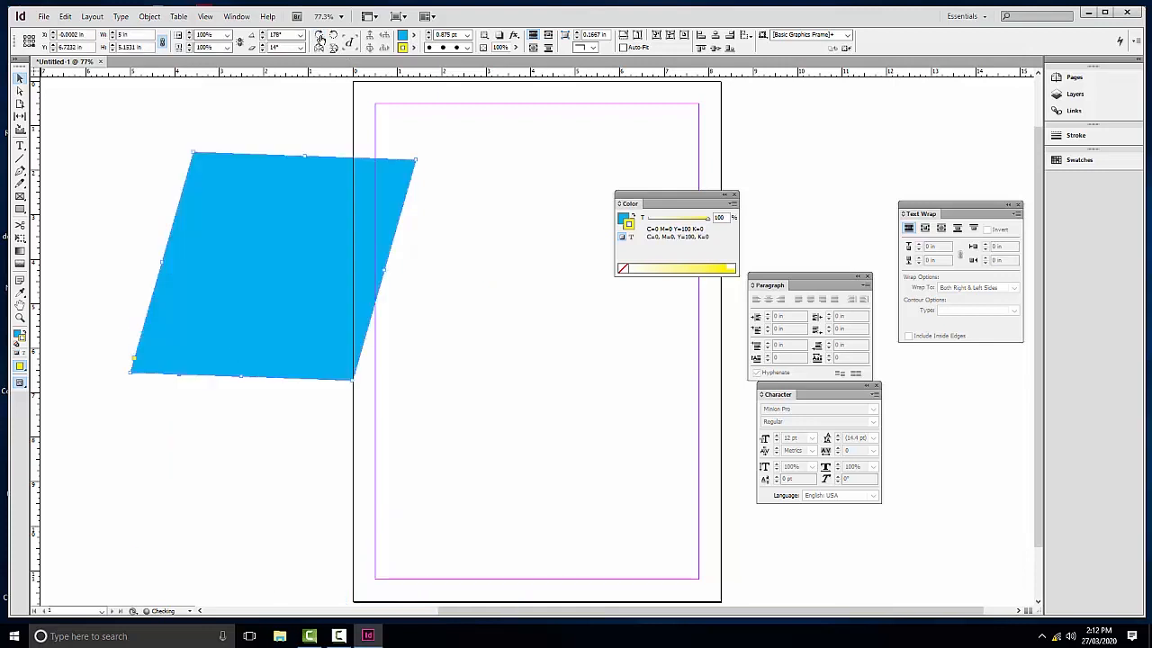
click(320, 38)
click(320, 38)
click(321, 38)
click(322, 39)
click(333, 37)
click(332, 37)
click(334, 37)
click(333, 37)
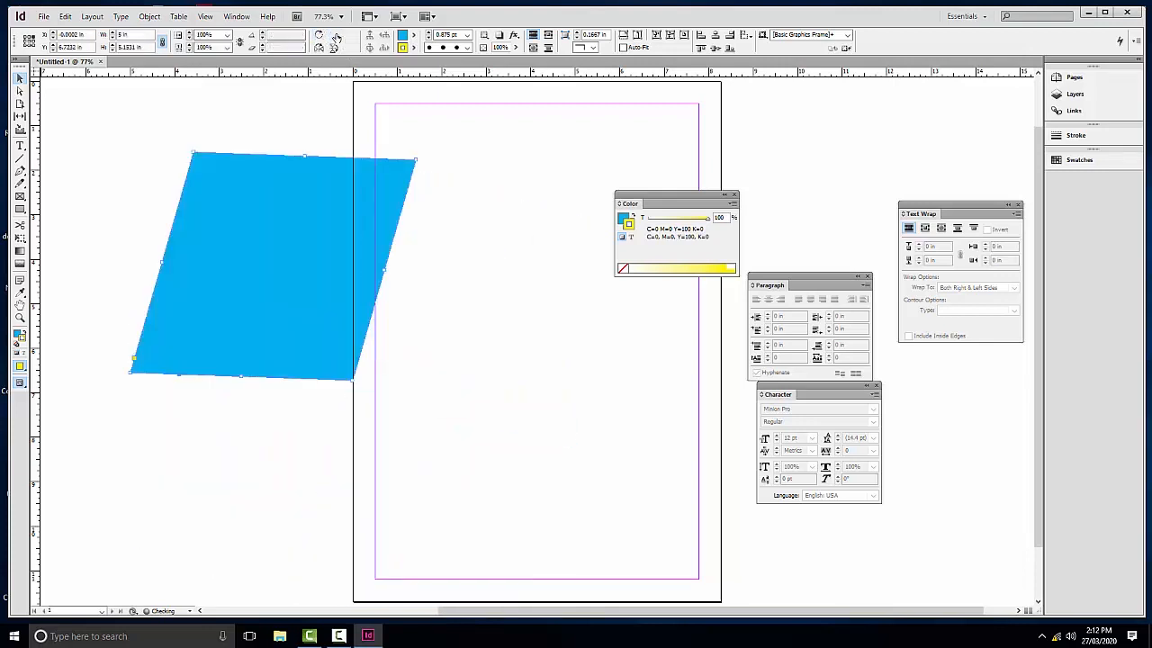
click(333, 38)
click(333, 38)
click(333, 38)
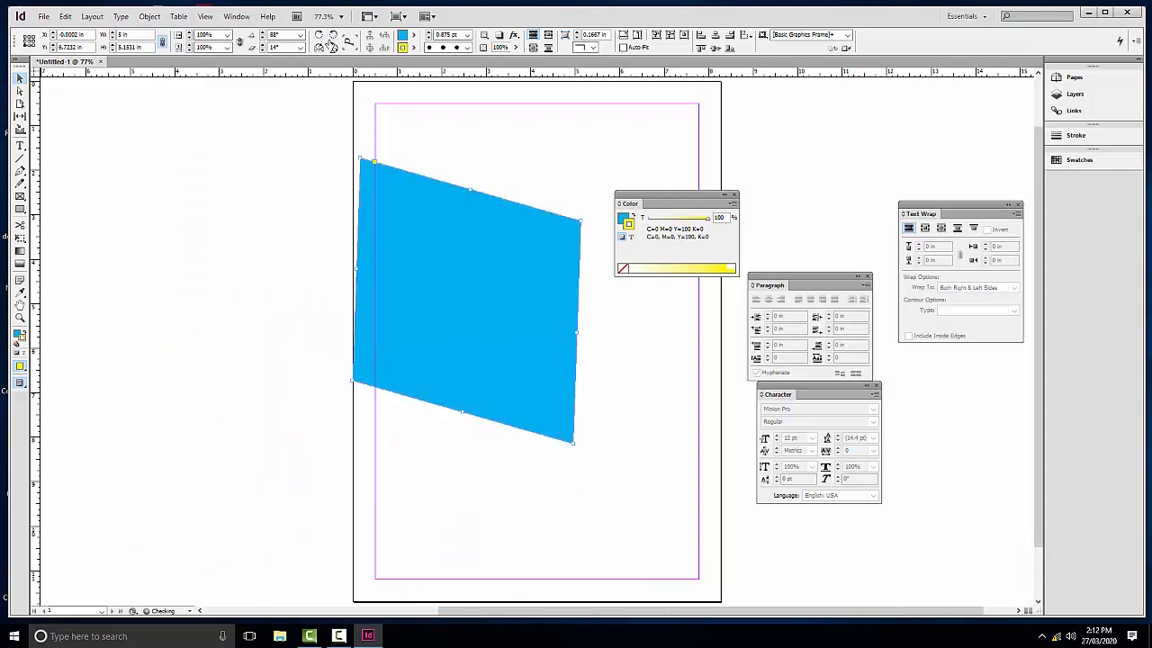
Flip the sheared shape horizontally and vertically several times, returning it to its original orientation
click(321, 48)
click(320, 48)
click(320, 47)
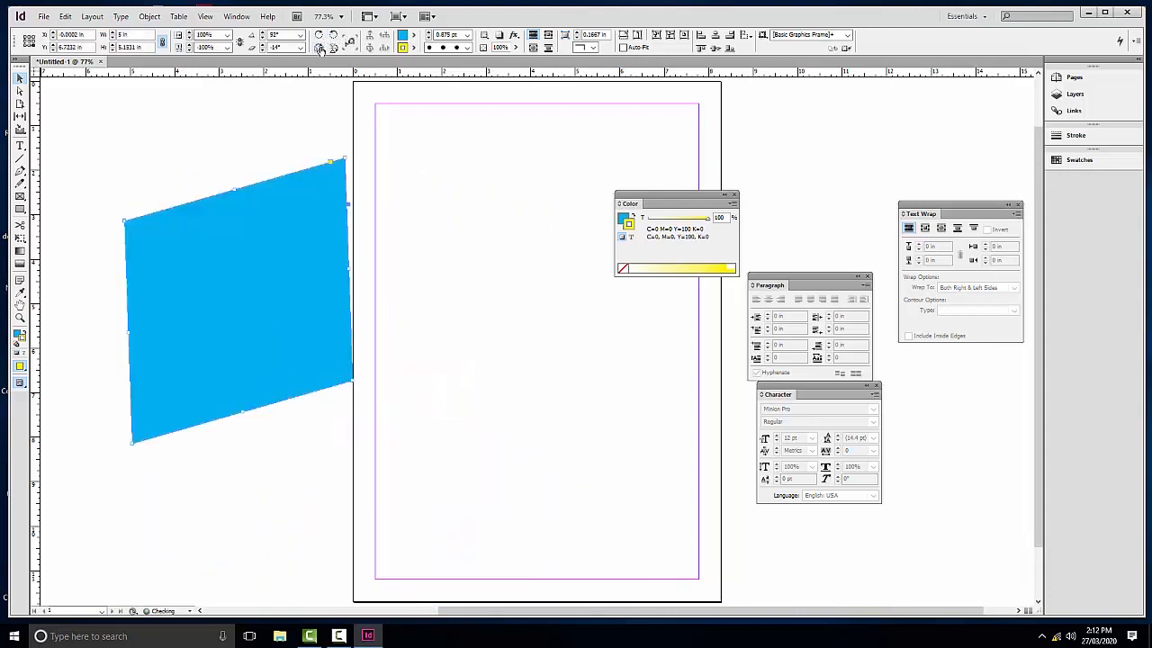
click(320, 48)
click(334, 50)
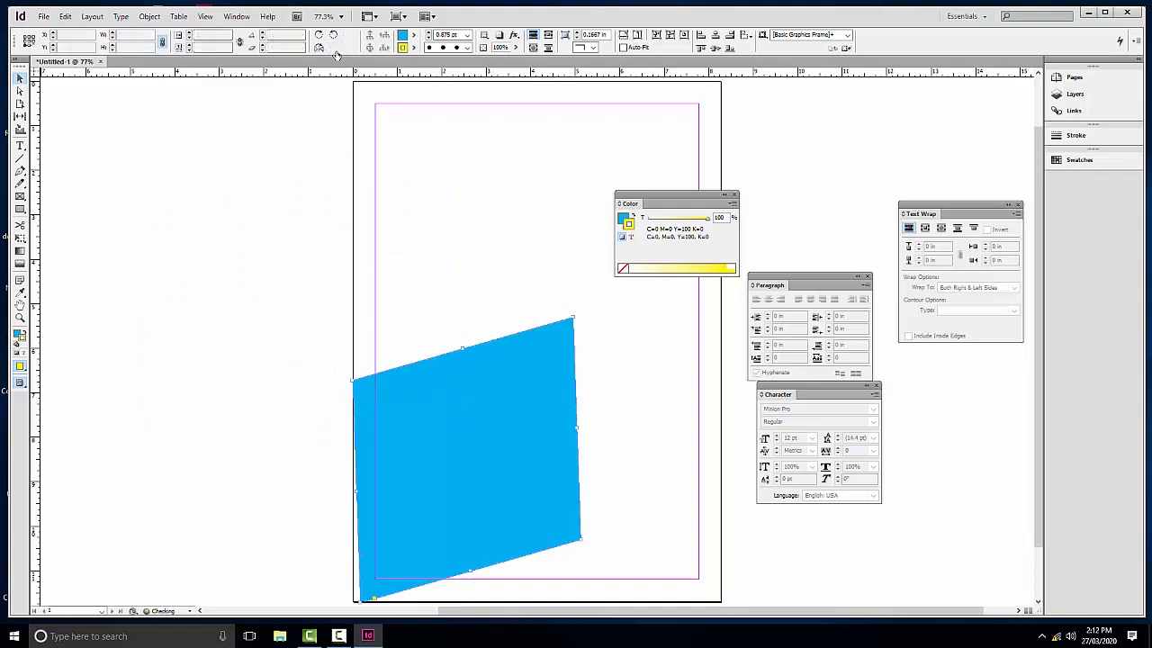
click(334, 51)
click(334, 50)
click(334, 50)
click(334, 50)
click(334, 50)
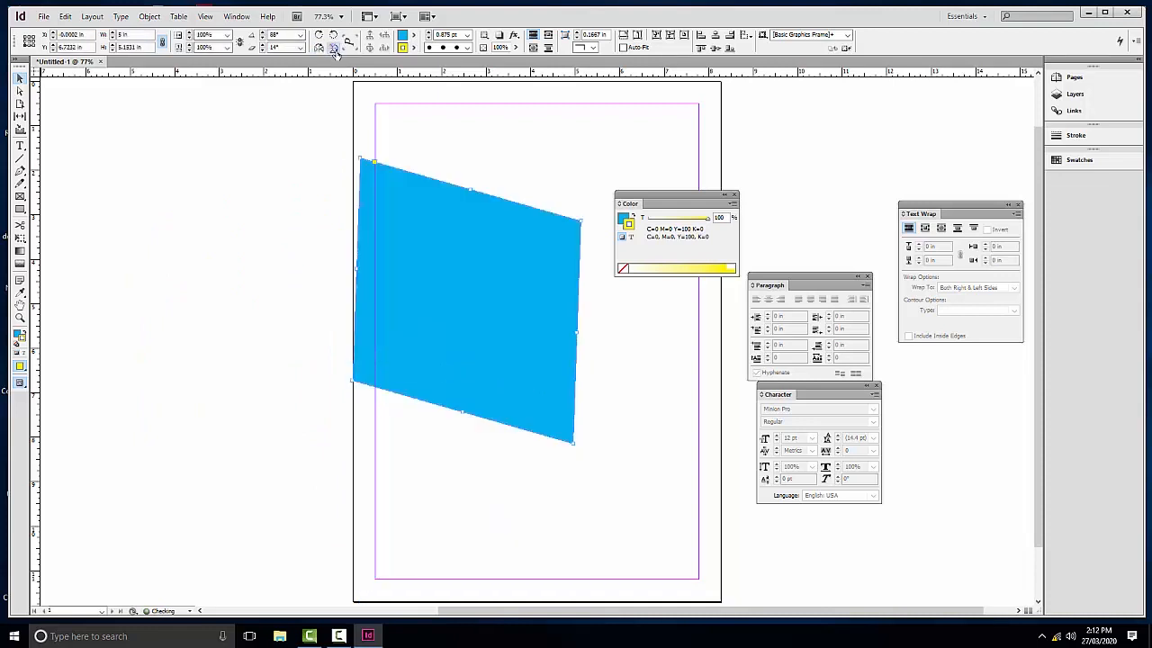
click(333, 51)
click(334, 50)
Add a drop shadow to the sheared shape and keep its opacity at 100%
click(500, 36)
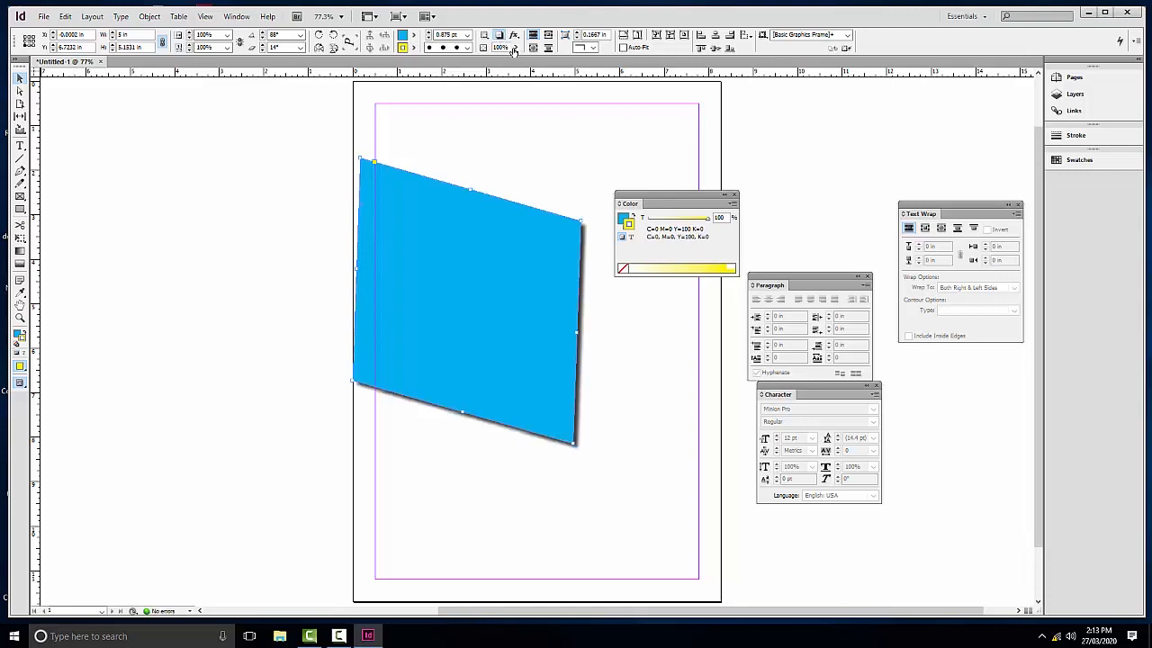
click(515, 47)
mouse_move(514, 58)
mouse_down()
mouse_move(463, 58)
mouse_move(531, 68)
mouse_up()
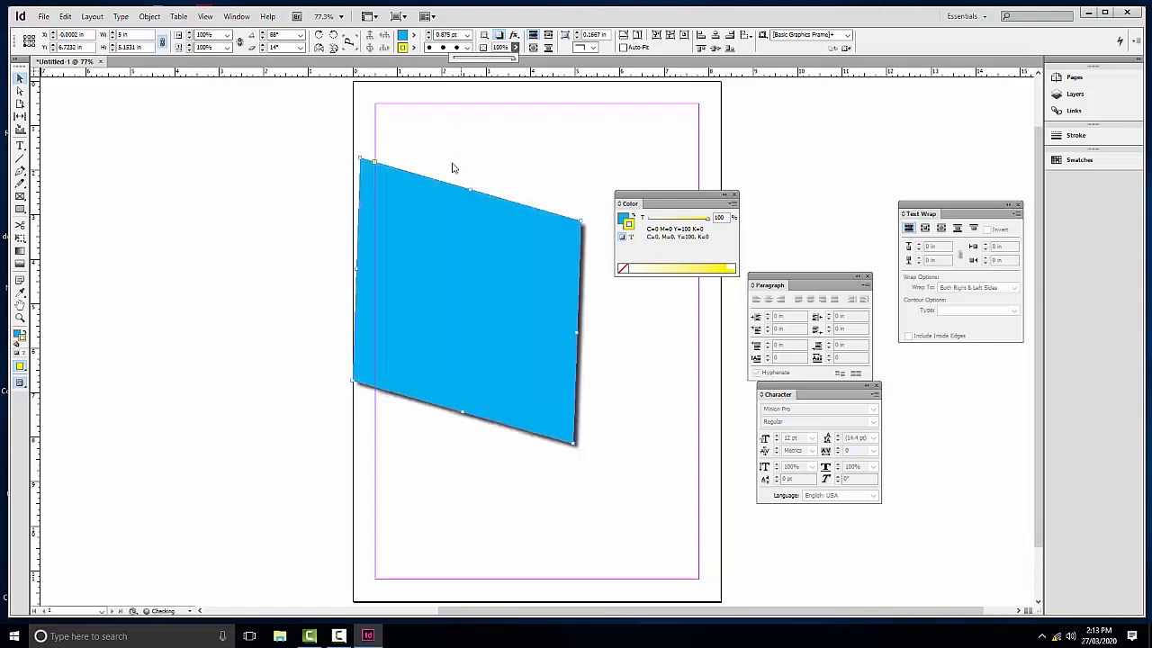
Try two other corner shapes on the blue shape and settle on Inverse Rounded
click(587, 48)
click(598, 71)
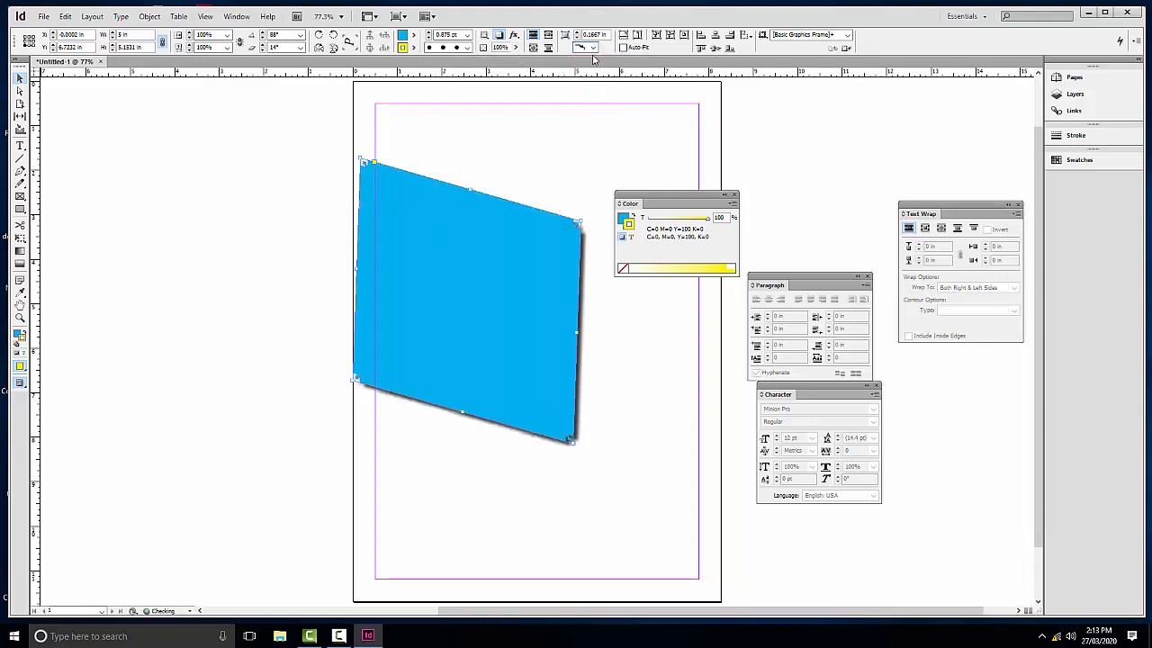
click(586, 48)
click(605, 86)
click(587, 48)
click(605, 101)
Increase the size of the shape's corner effect to 1.3125 in
click(578, 33)
click(578, 33)
click(577, 33)
click(578, 33)
click(577, 33)
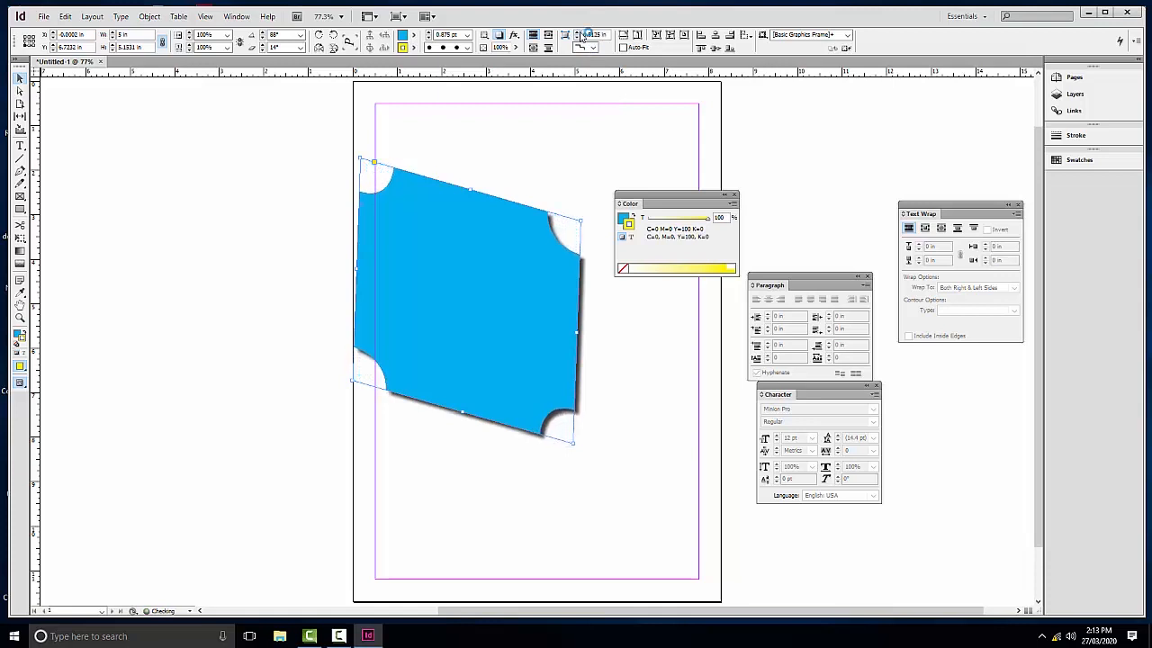
click(578, 34)
click(577, 33)
click(577, 34)
click(581, 34)
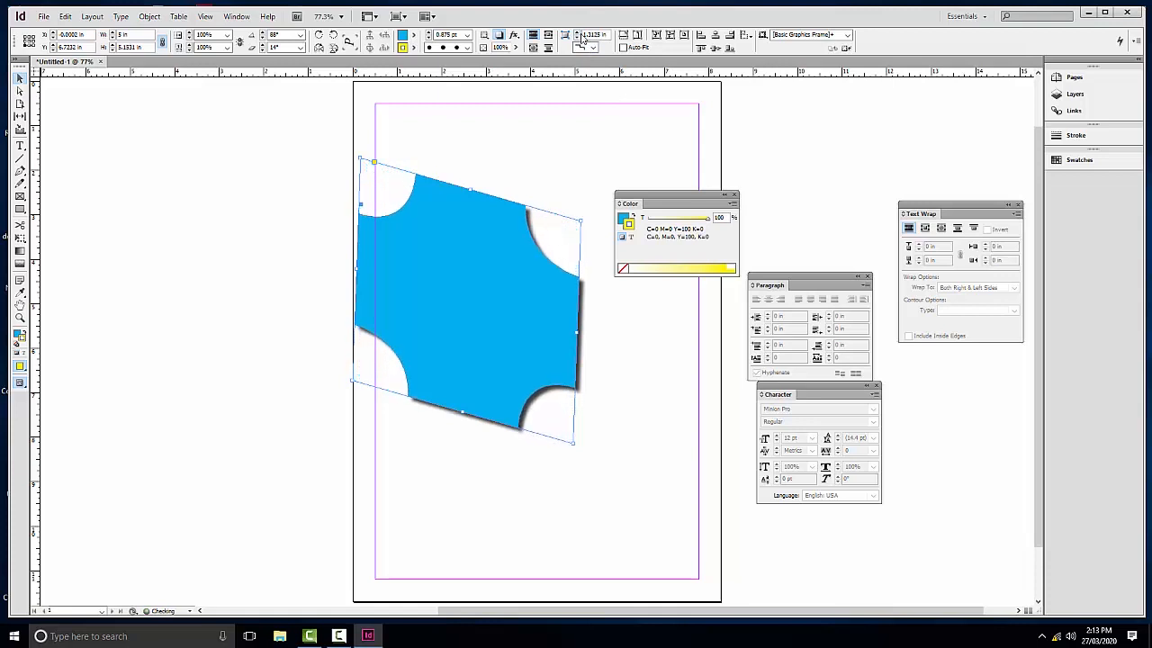
click(580, 34)
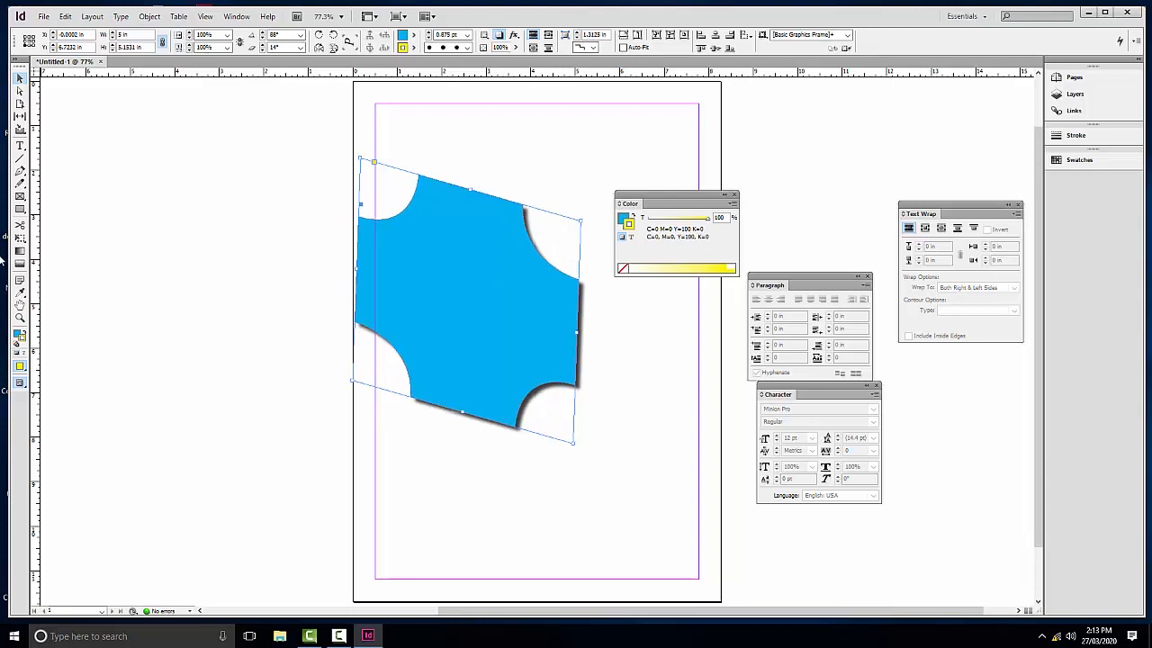
Switch to the Rectangle tool, chosen from the group with the Ellipse and Polygon tools
click(21, 210)
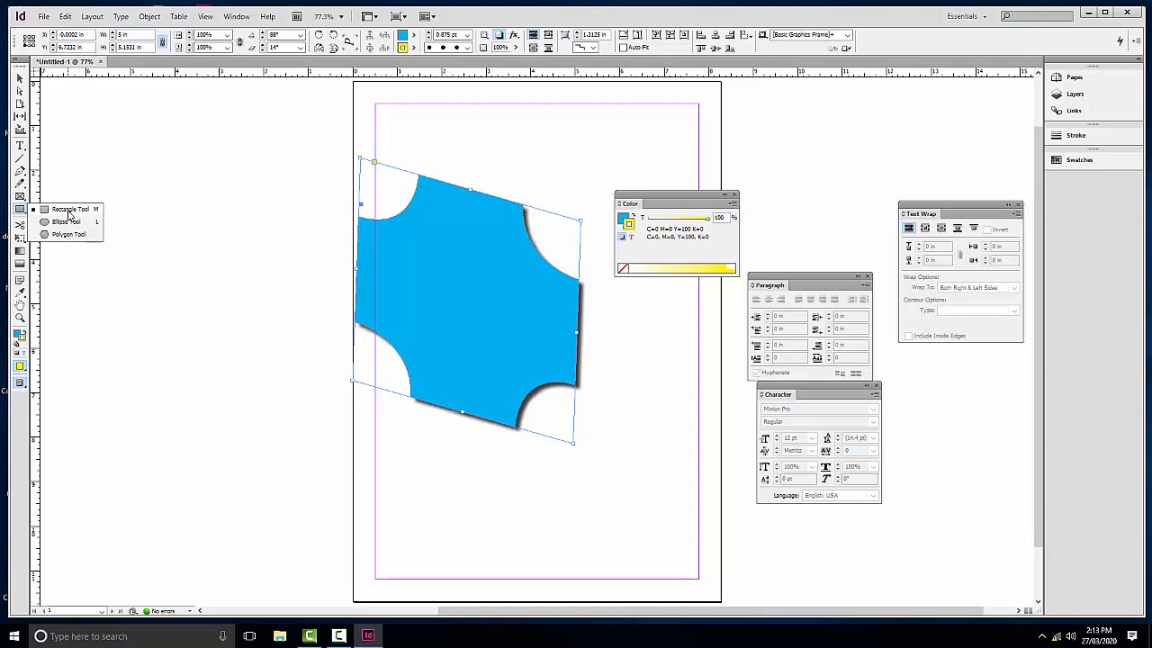
click(69, 211)
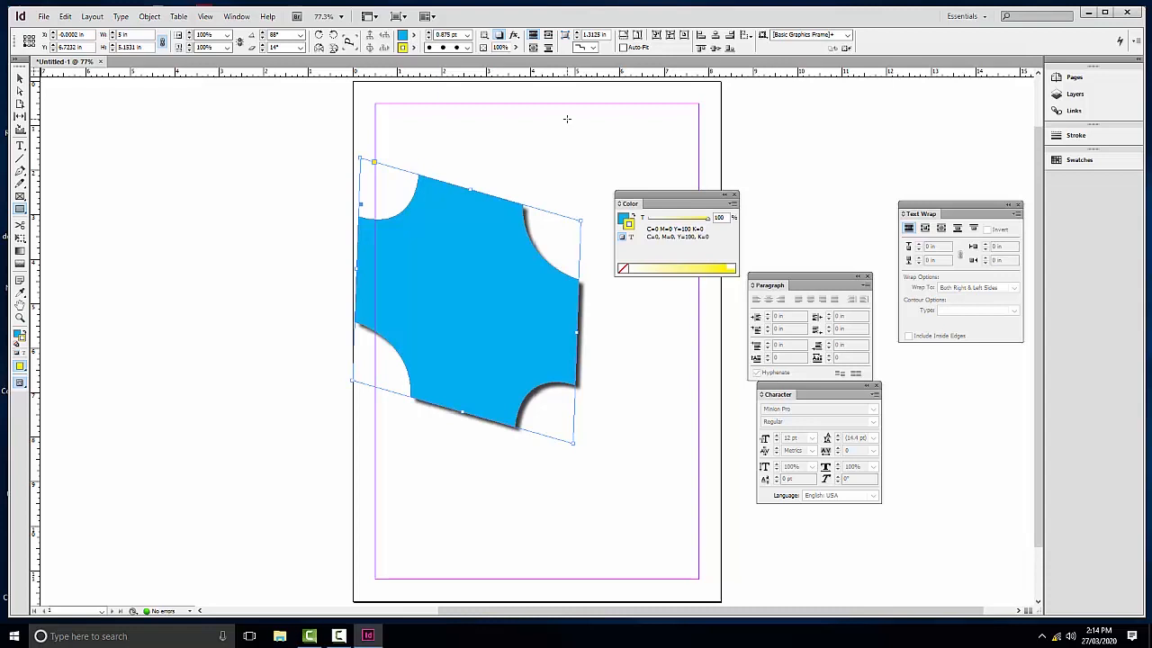
click(335, 635)
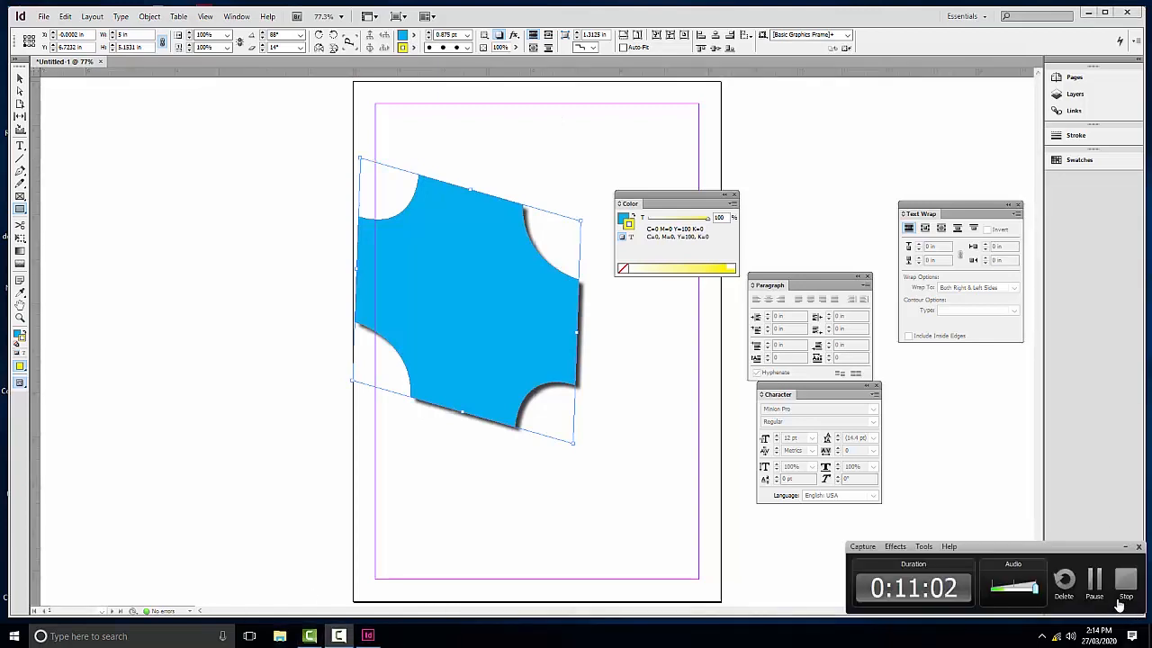